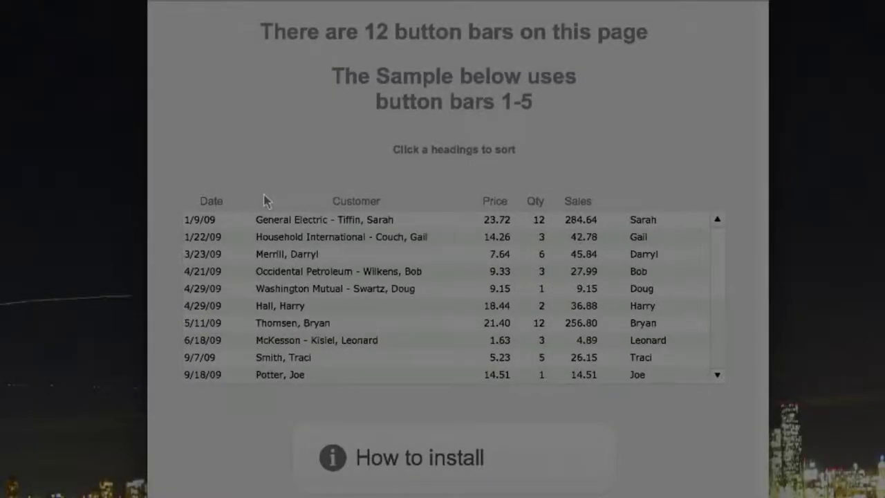
# Test sorting the portal by Customer and Date, both ascending and reversed
pyautogui.click(351, 207)
pyautogui.click(351, 208)
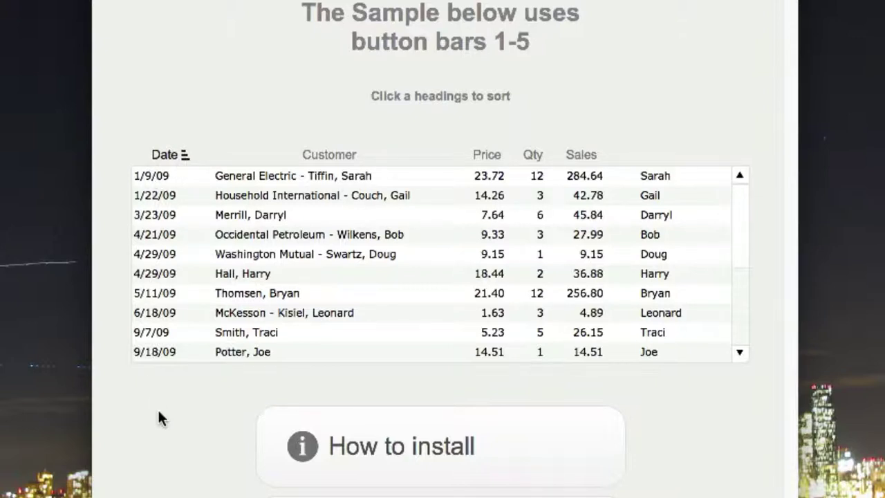
pyautogui.click(166, 157)
pyautogui.click(166, 154)
pyautogui.click(321, 157)
pyautogui.click(321, 156)
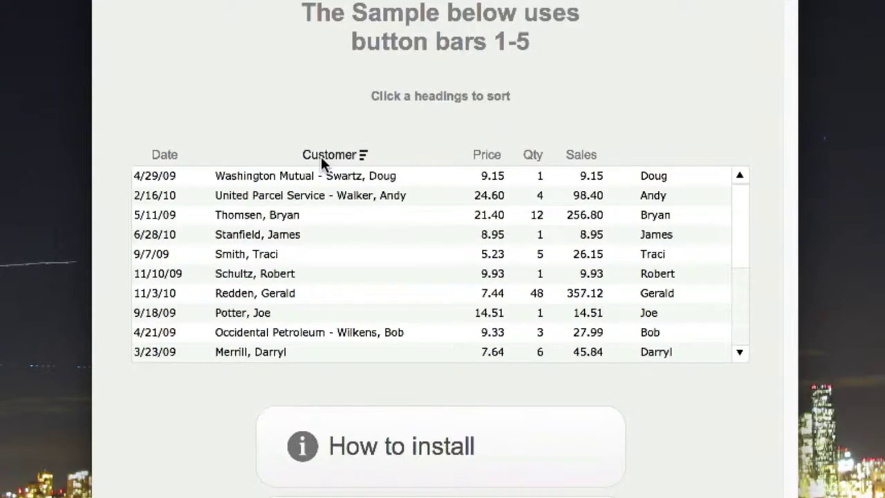
# Test the Price, Qty and Sales header sorts, then clear back to date order
pyautogui.click(492, 156)
pyautogui.click(531, 156)
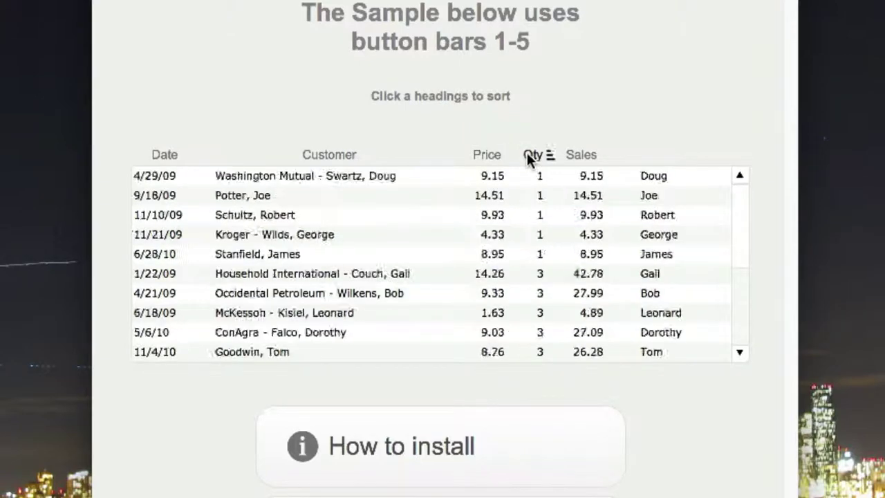
pyautogui.click(531, 156)
pyautogui.click(581, 155)
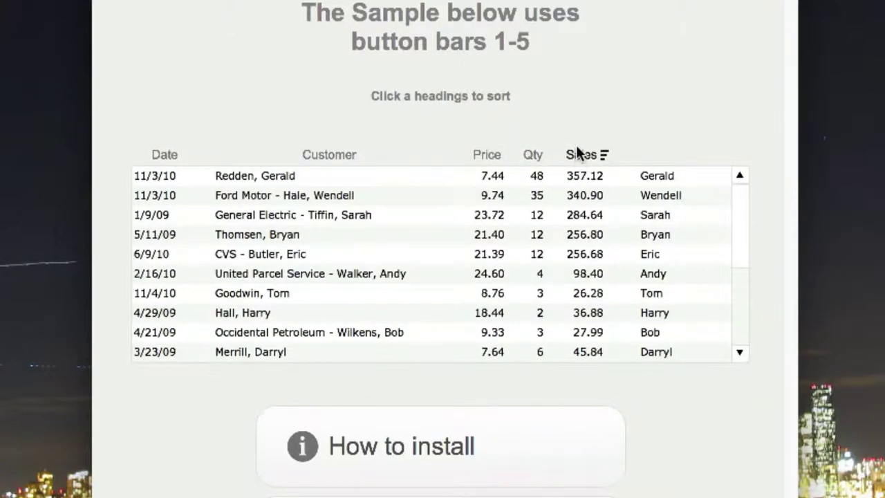
pyautogui.click(577, 153)
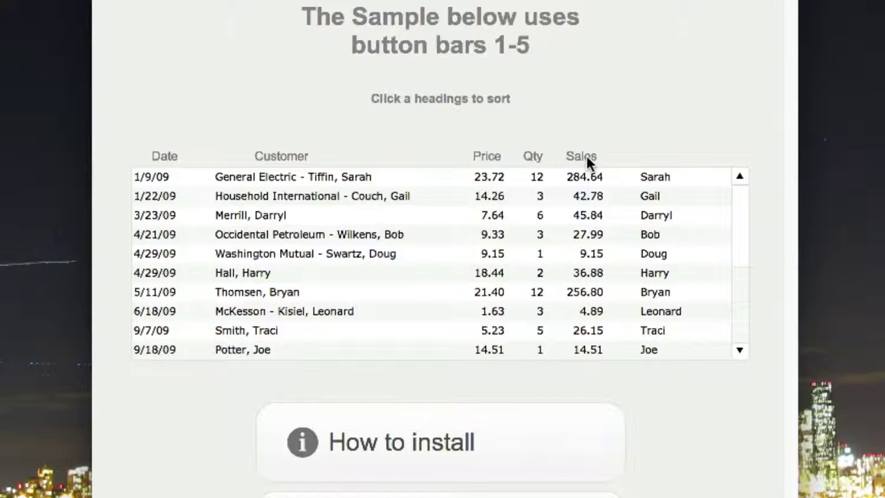
pyautogui.click(583, 158)
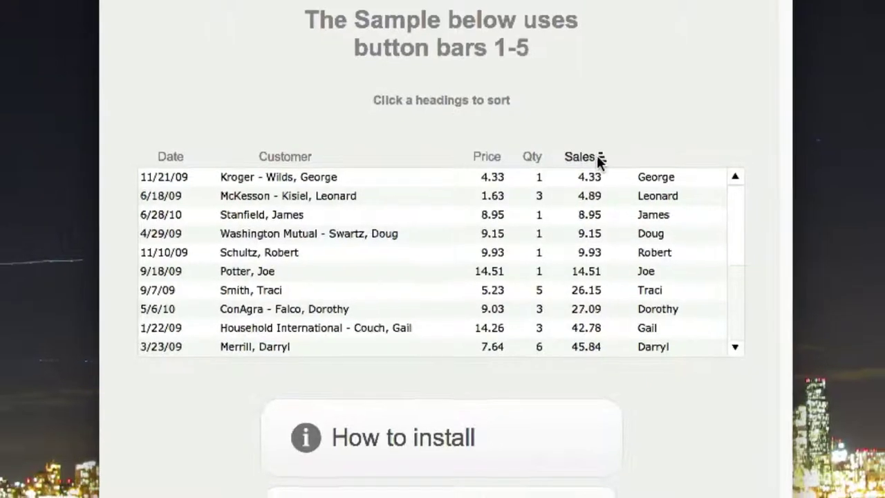
pyautogui.click(585, 157)
pyautogui.click(585, 158)
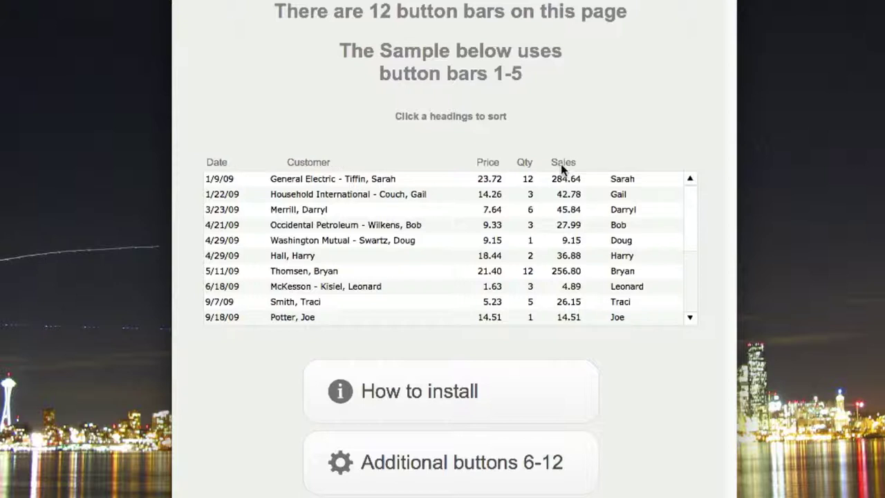
# View the installation instructions and the additional button bars 6-12 list, then close both
pyautogui.click(430, 401)
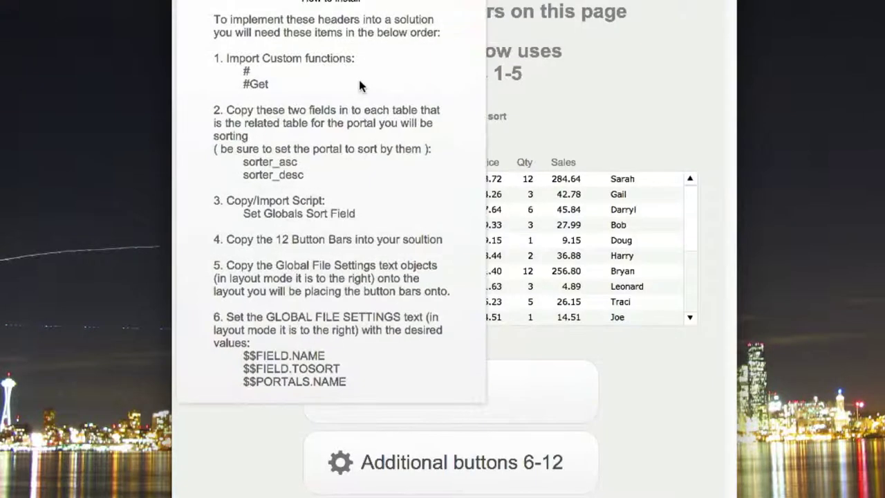
pyautogui.click(598, 400)
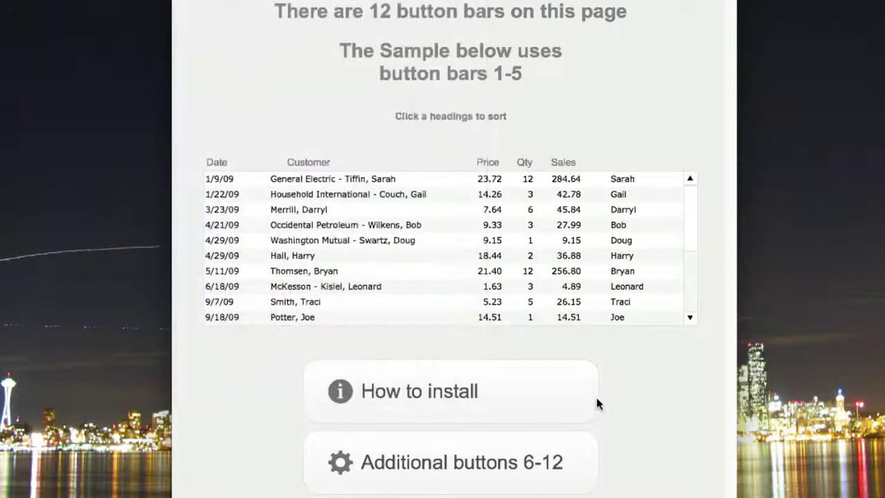
pyautogui.click(453, 465)
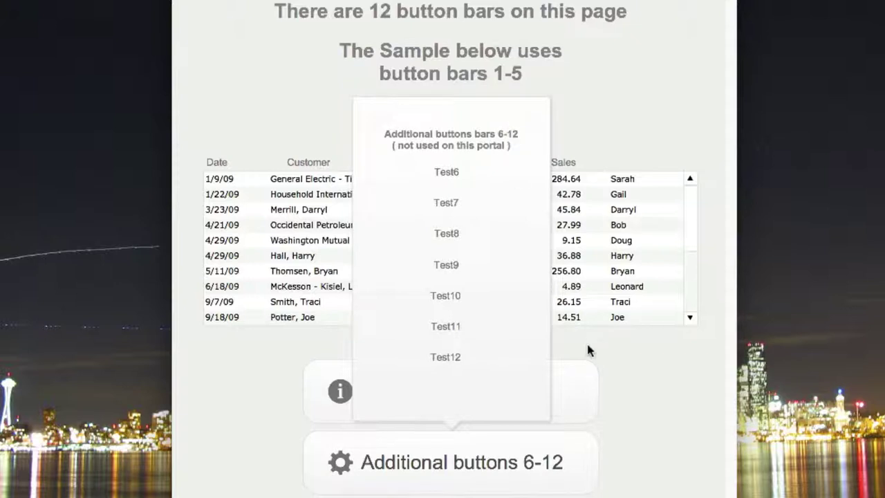
pyautogui.click(635, 362)
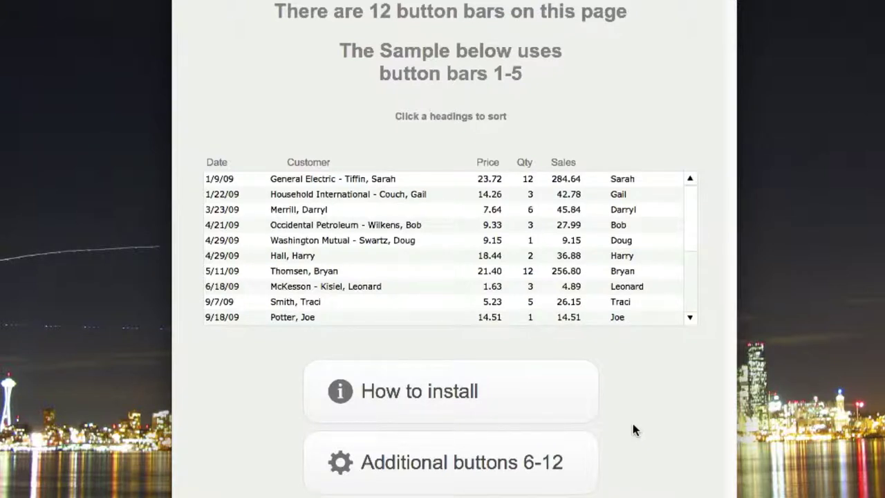
# In Layout mode, open the Additional buttons 6-12 popover and inspect its button bar segments
pyautogui.press('super+l')
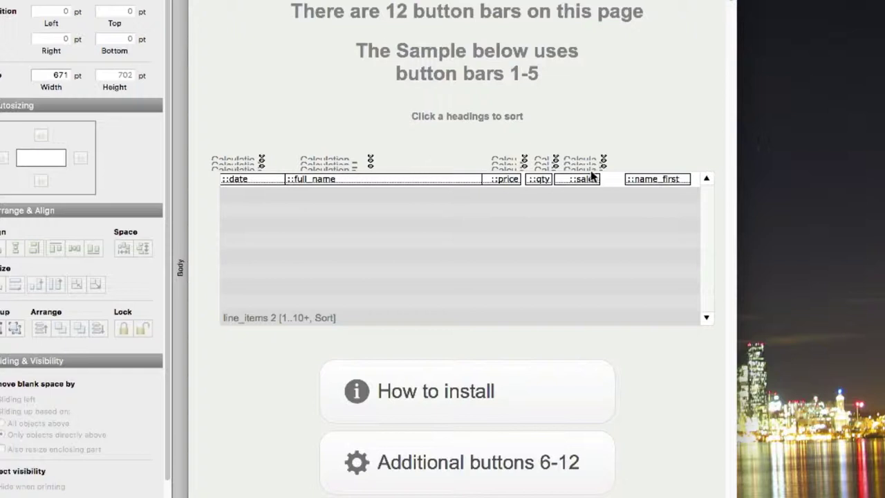
pyautogui.doubleClick(512, 467)
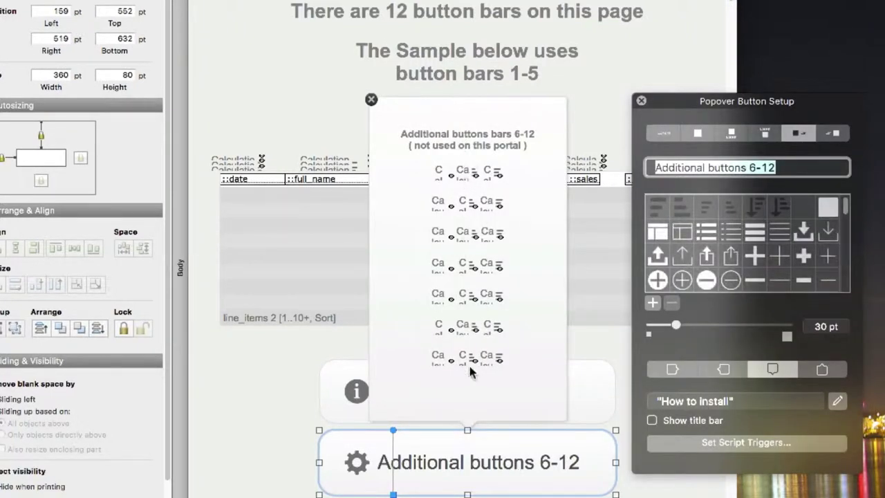
pyautogui.click(454, 177)
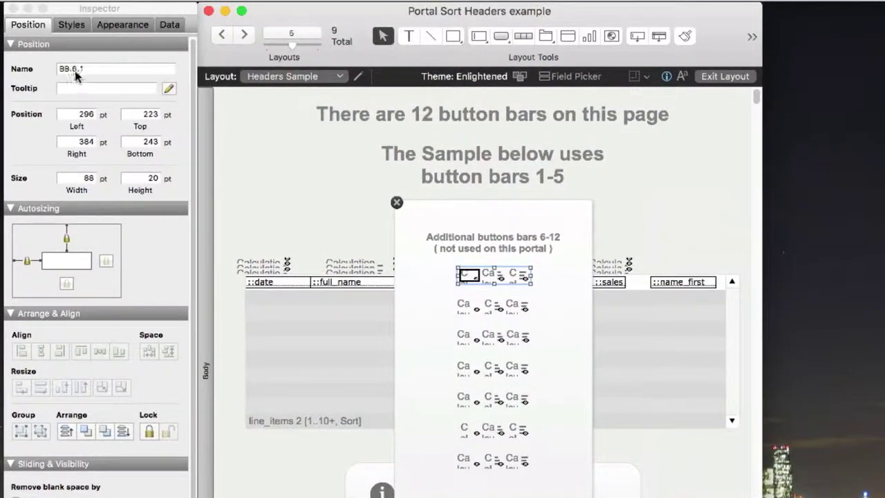
pyautogui.doubleClick(465, 306)
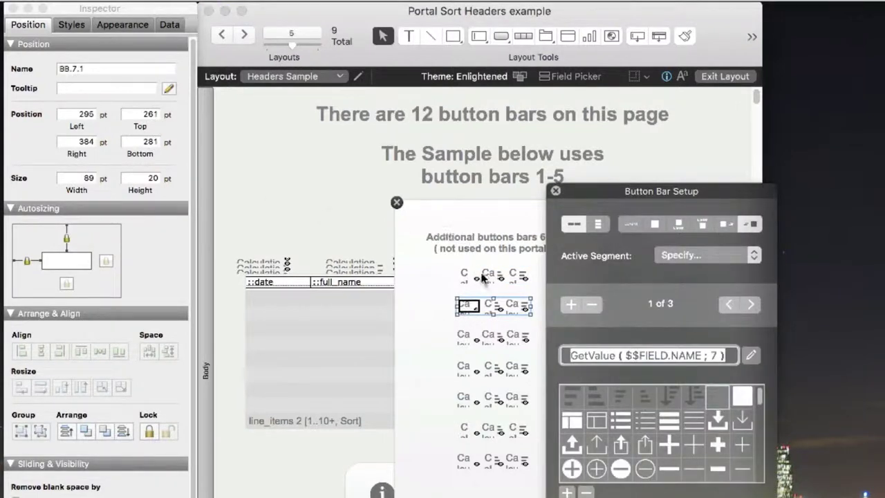
pyautogui.click(490, 305)
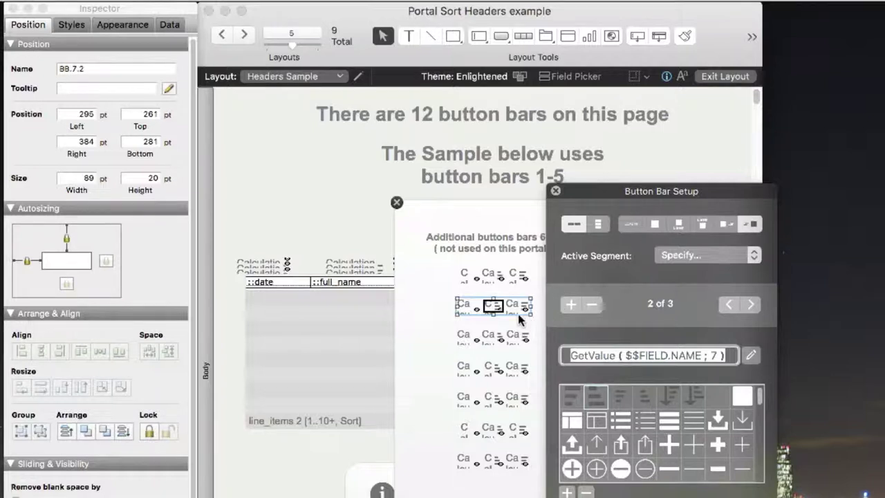
pyautogui.click(517, 311)
pyautogui.click(518, 306)
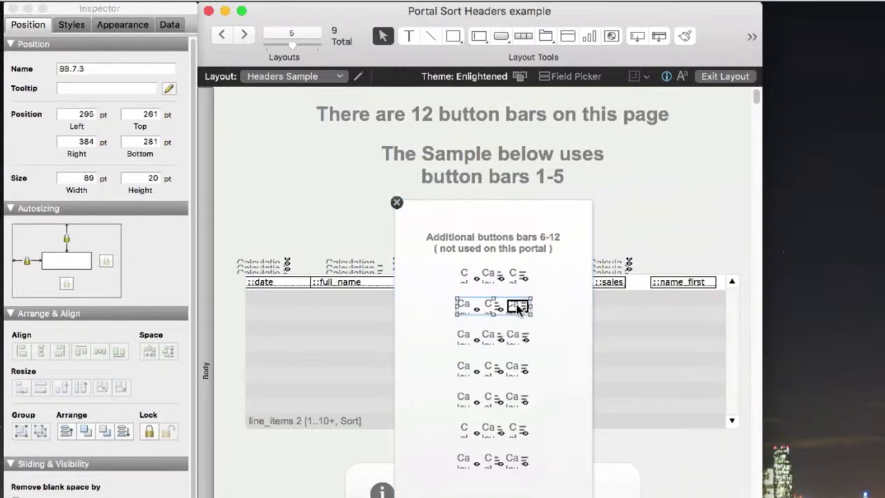
pyautogui.click(464, 280)
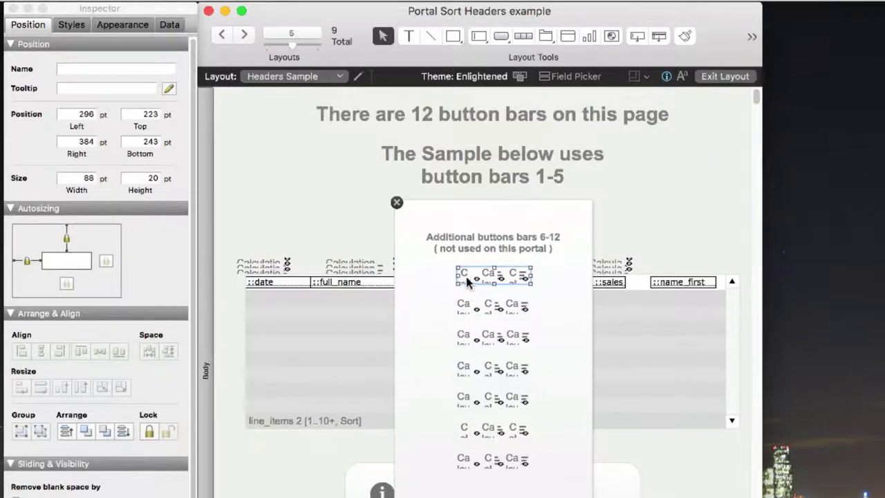
# Move button bar 6 above the name_first column and stack its segments vertically
pyautogui.moveTo(470, 277); pyautogui.dragTo(657, 269)
pyautogui.click(397, 202)
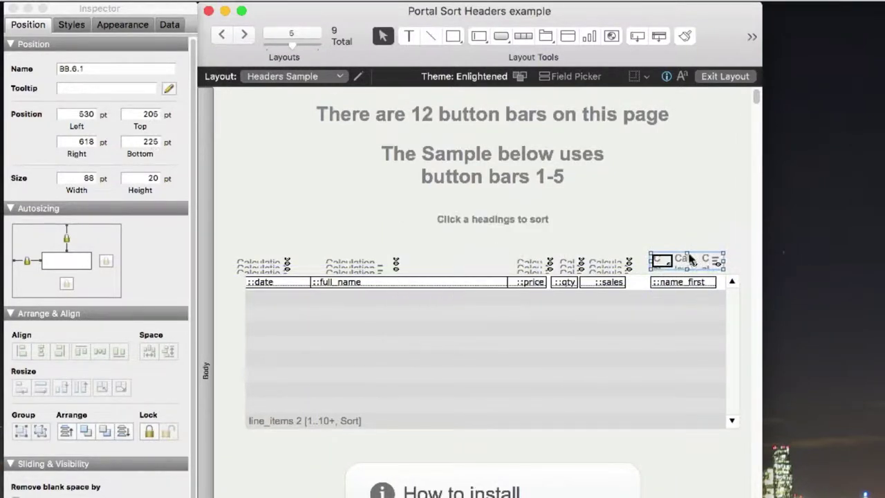
pyautogui.click(684, 266)
pyautogui.moveTo(688, 260); pyautogui.dragTo(691, 264)
pyautogui.doubleClick(667, 265)
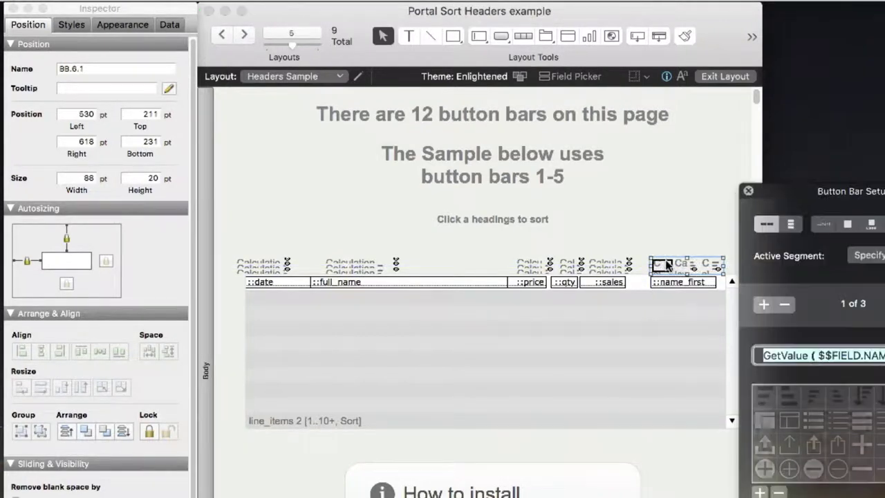
pyautogui.click(791, 224)
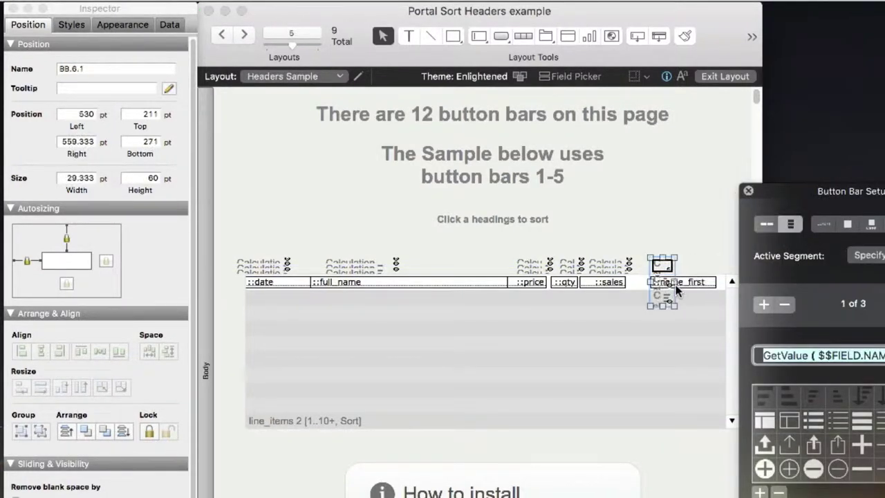
# Size the bar to 81 × 20 pt, align it with the other headers, and save the layout
pyautogui.moveTo(676, 285); pyautogui.dragTo(718, 283)
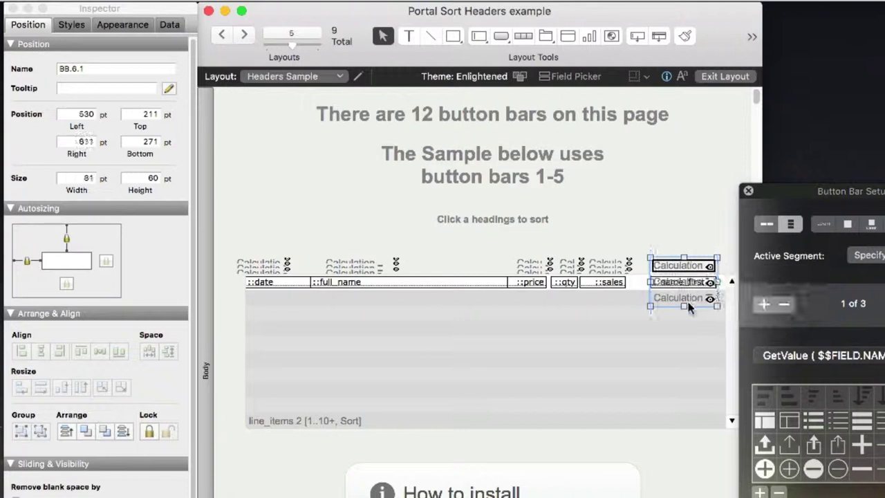
pyautogui.click(148, 178)
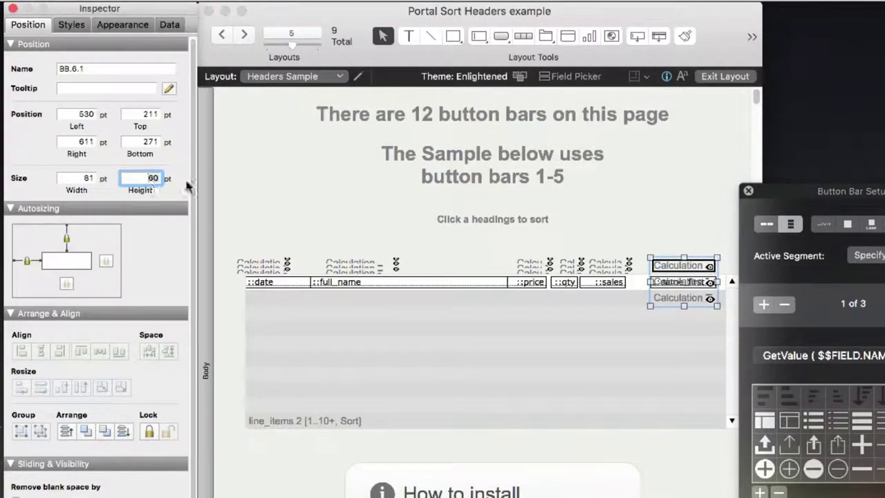
pyautogui.write('20')
pyautogui.press('Tab')
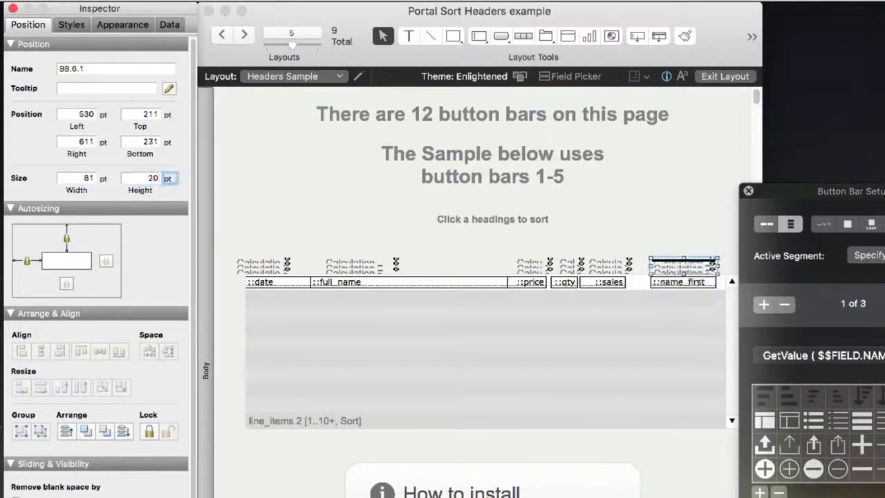
pyautogui.click(714, 215)
pyautogui.click(678, 271)
pyautogui.moveTo(677, 271); pyautogui.dragTo(678, 271)
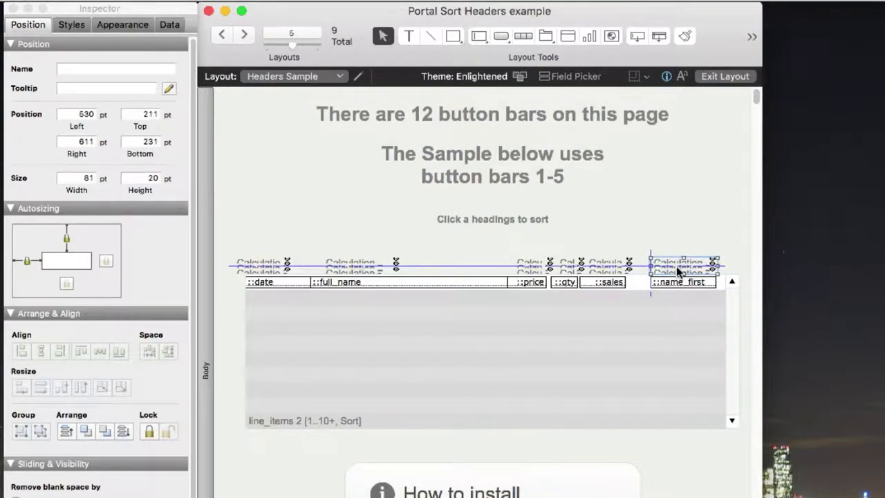
pyautogui.press('super+b')
pyautogui.click(754, 234)
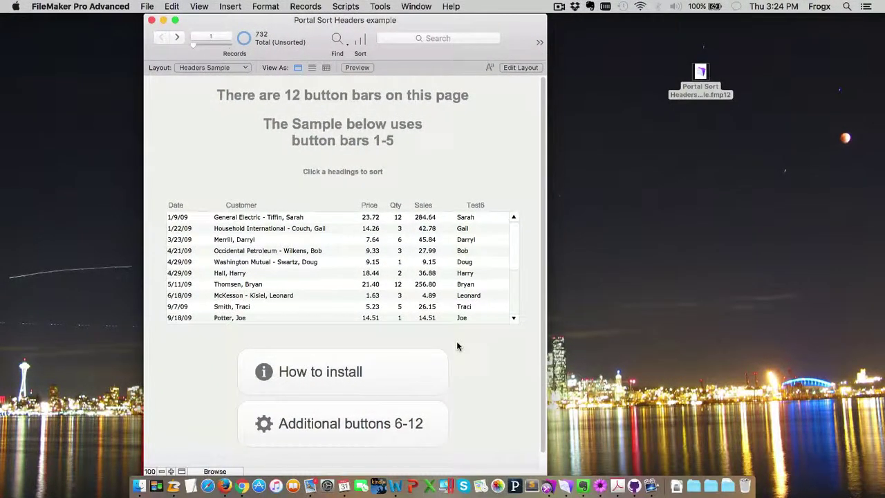
# In Layout mode, widen the window and select the global_file_settings text to format it
pyautogui.press('super+l')
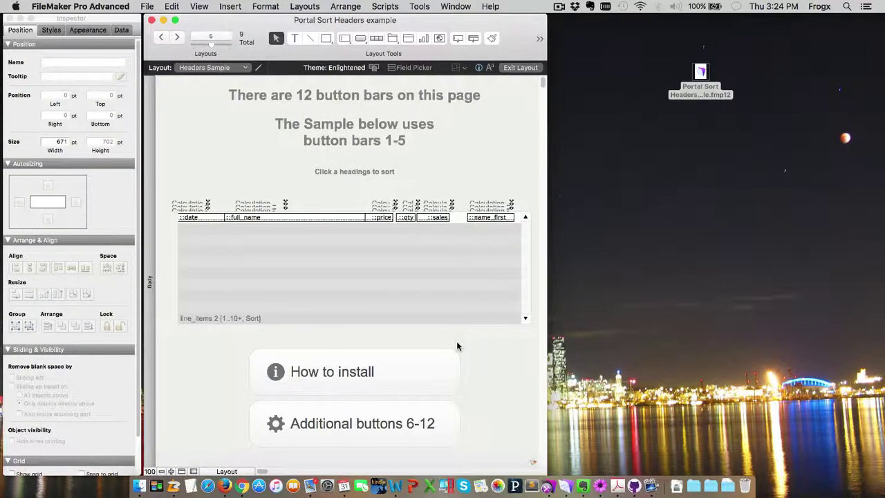
pyautogui.moveTo(548, 477); pyautogui.dragTo(871, 473)
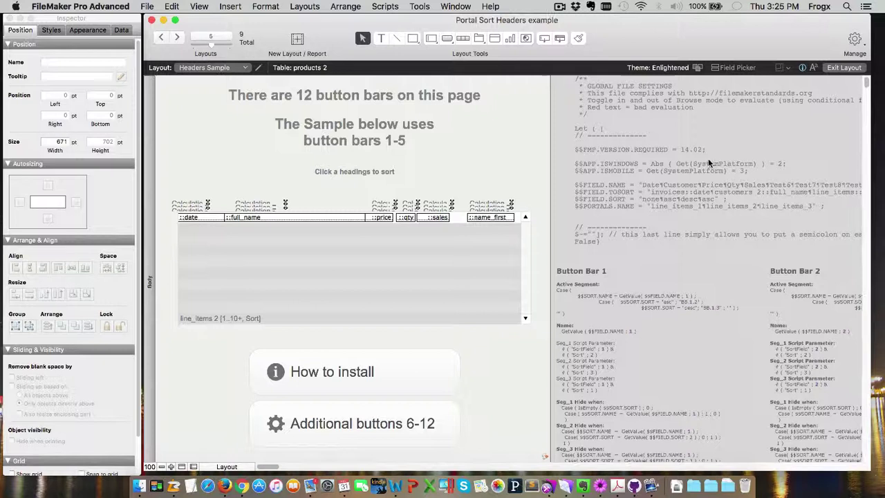
pyautogui.click(647, 150)
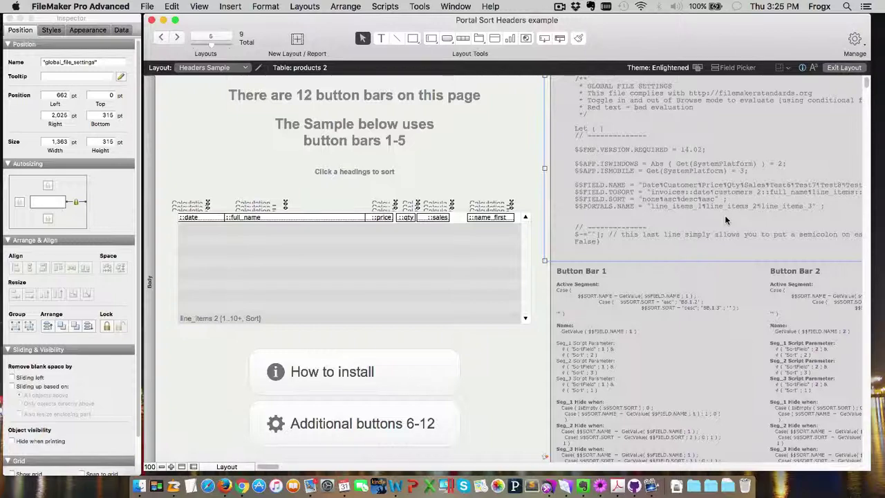
pyautogui.hscroll(10, 726, 220)
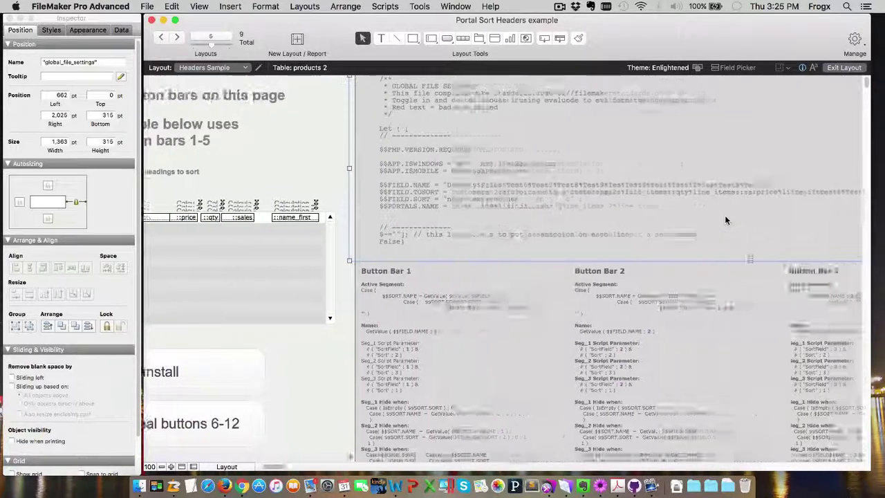
pyautogui.hscroll(-5, 462, 196)
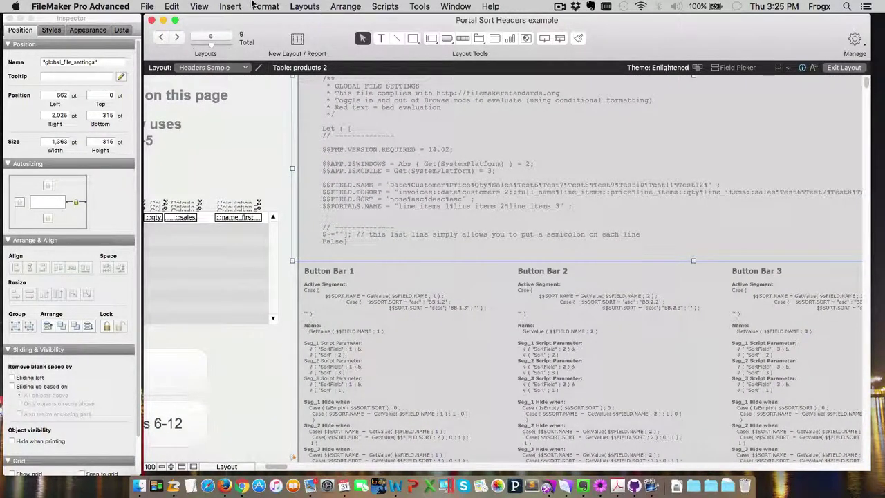
pyautogui.click(304, 6)
pyautogui.moveTo(265, 6)
pyautogui.click(280, 232)
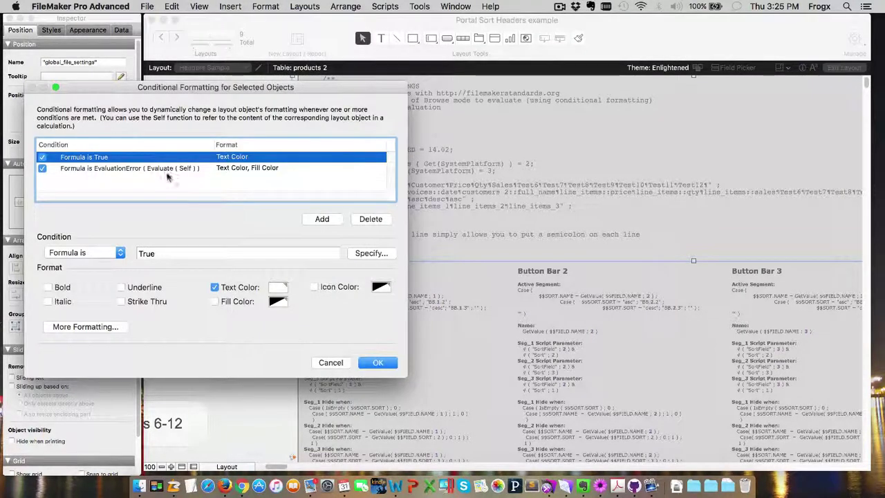
pyautogui.click(332, 367)
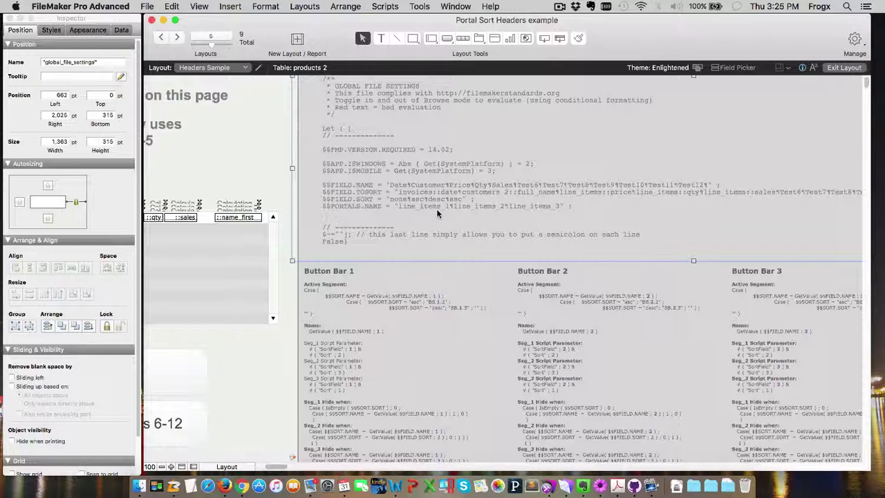
# Clear the portal selection and begin editing the global settings script text
pyautogui.click(232, 294)
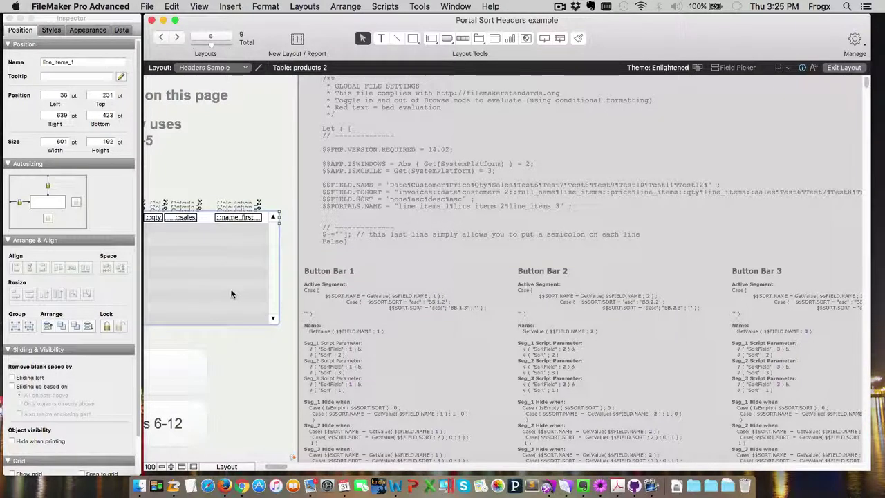
pyautogui.click(274, 198)
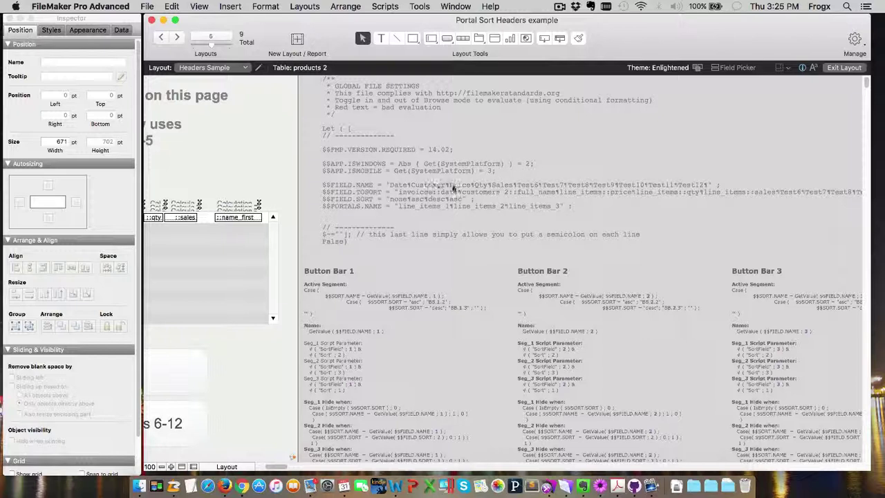
pyautogui.doubleClick(533, 184)
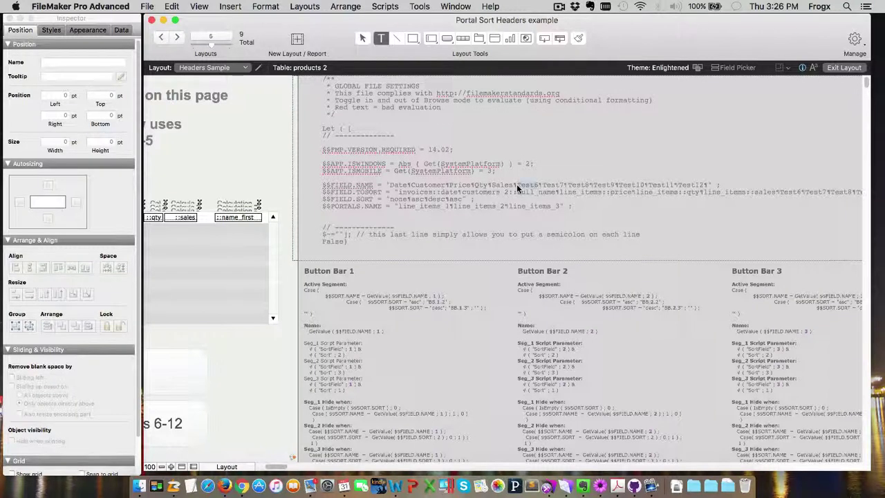
# Replace Test6 with Name in the $$FIELD.NAME list and save the layout
pyautogui.write('Name')
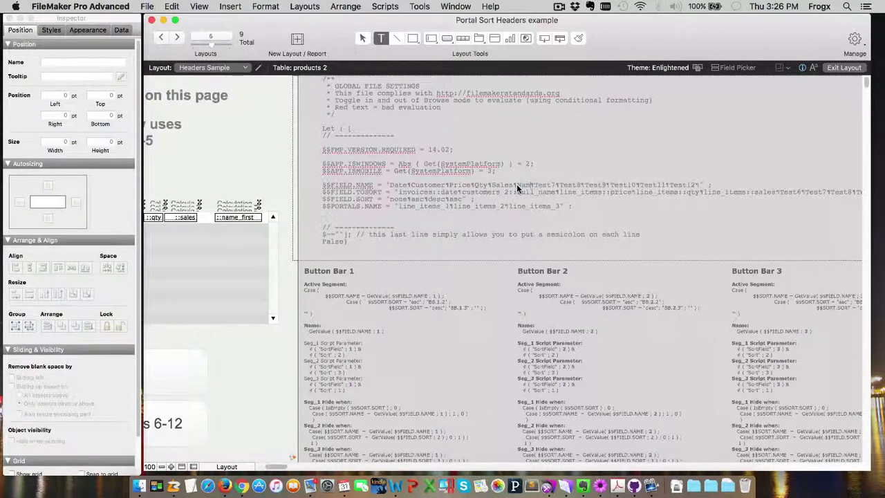
pyautogui.press('Escape')
pyautogui.press('super+b')
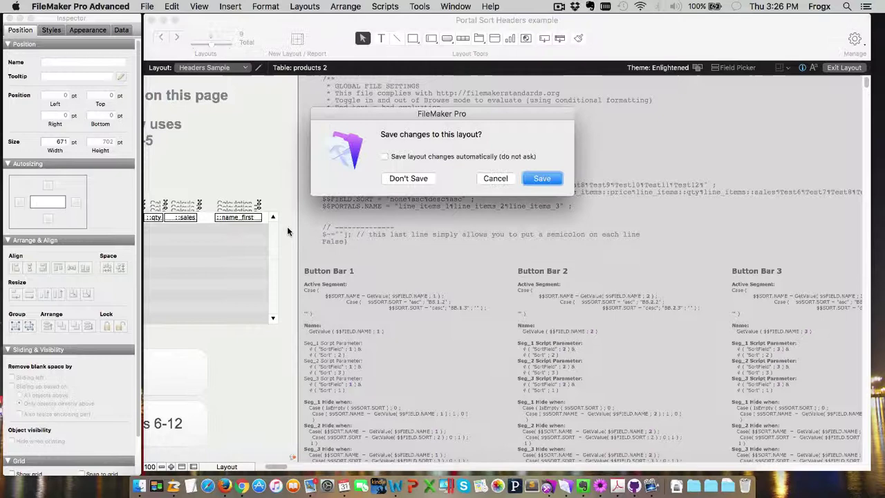
pyautogui.click(536, 177)
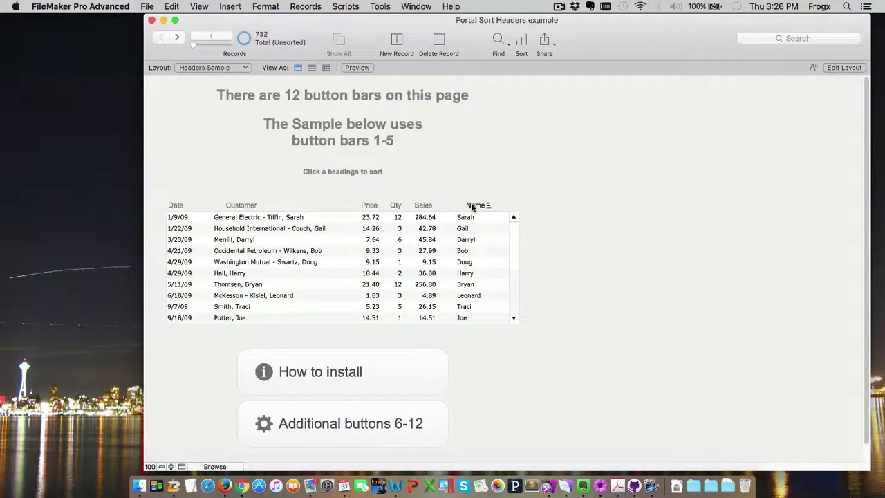
# Try the Name header sort twice before going back to Layout mode
pyautogui.click(475, 206)
pyautogui.click(473, 207)
pyautogui.press('super+l')
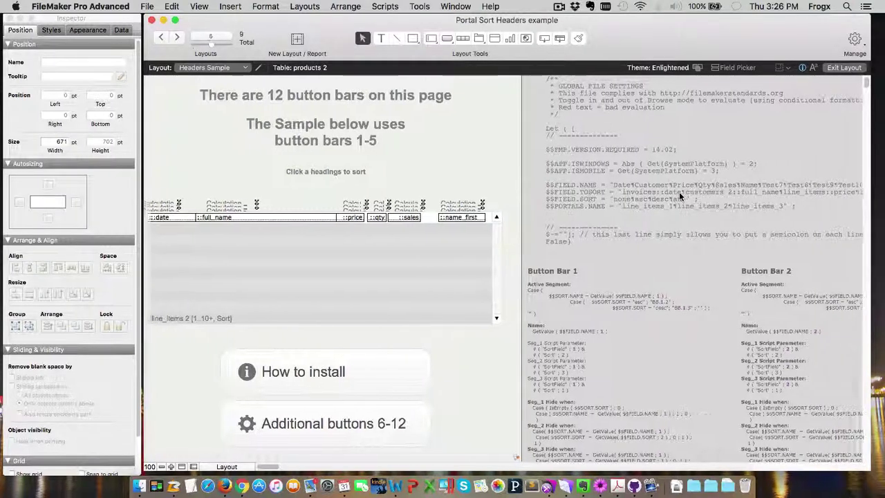
# Confirm the Name column shows customers 2::name_first, then paste it over Test6 in $$FIELD.TOSORT
pyautogui.hscroll(2, 660, 200)
pyautogui.click(468, 218)
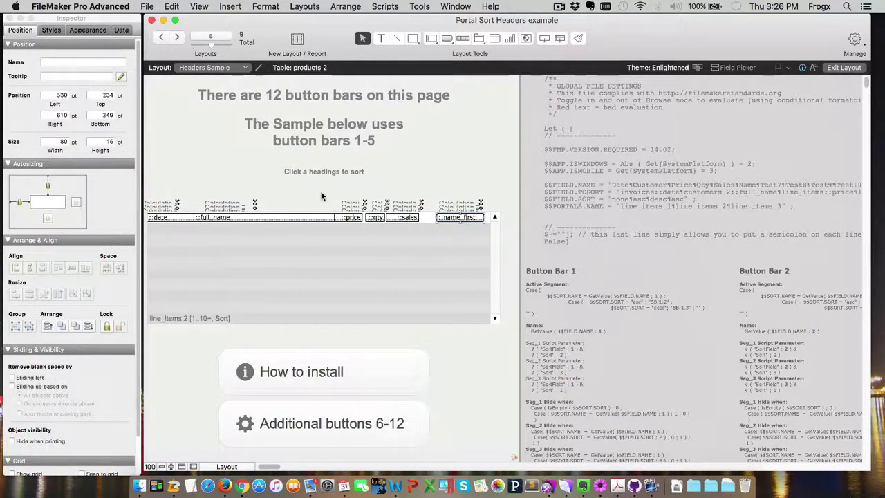
pyautogui.click(122, 30)
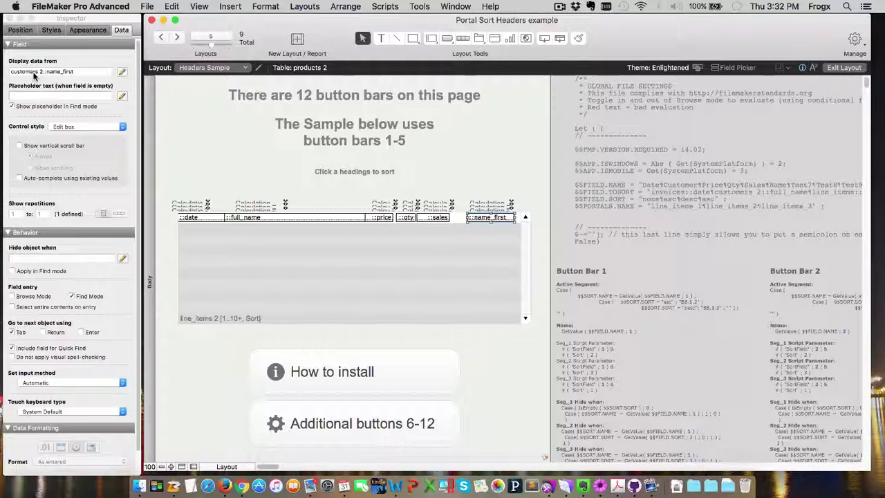
pyautogui.click(615, 201)
pyautogui.hscroll(10, 615, 201)
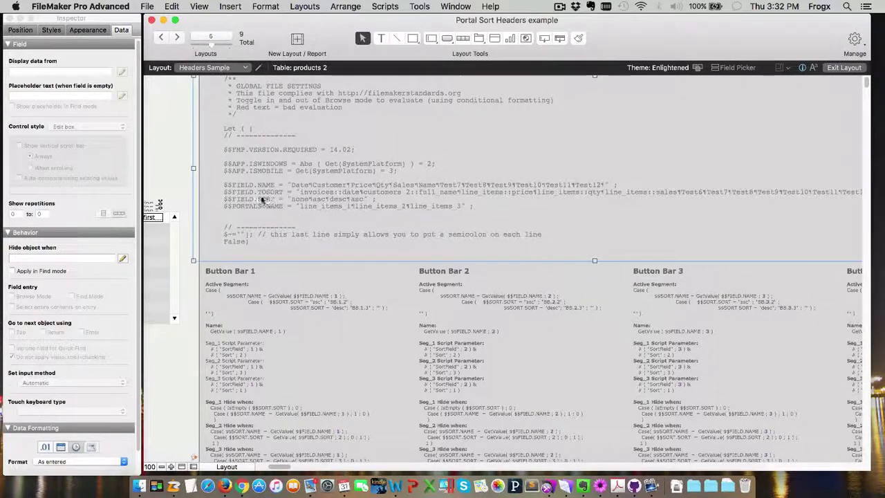
pyautogui.hscroll(3, 417, 199)
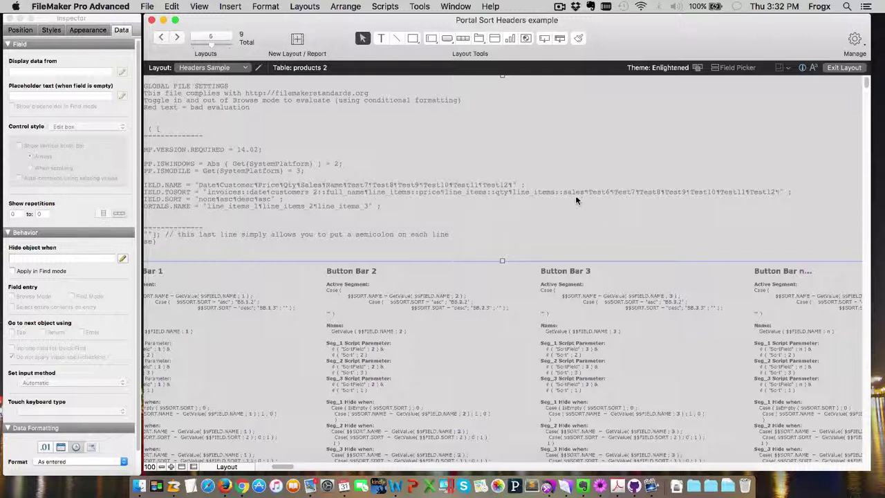
pyautogui.doubleClick(603, 194)
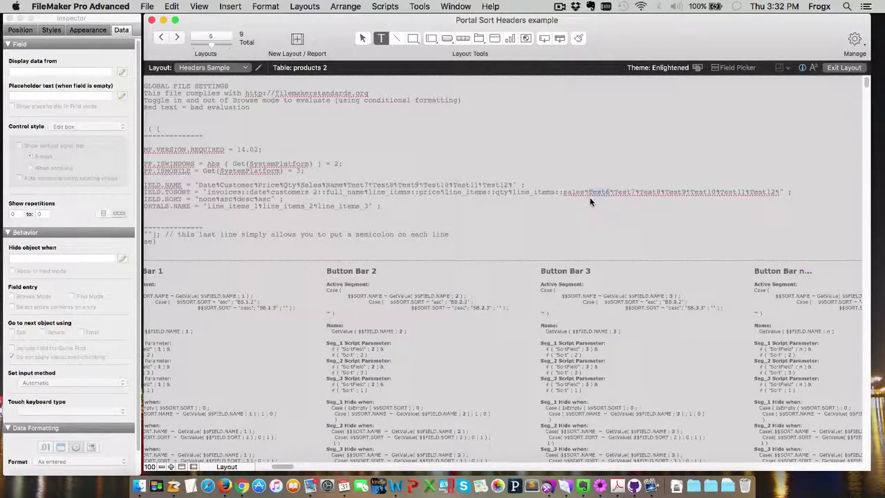
pyautogui.write('customers 2::name_first')
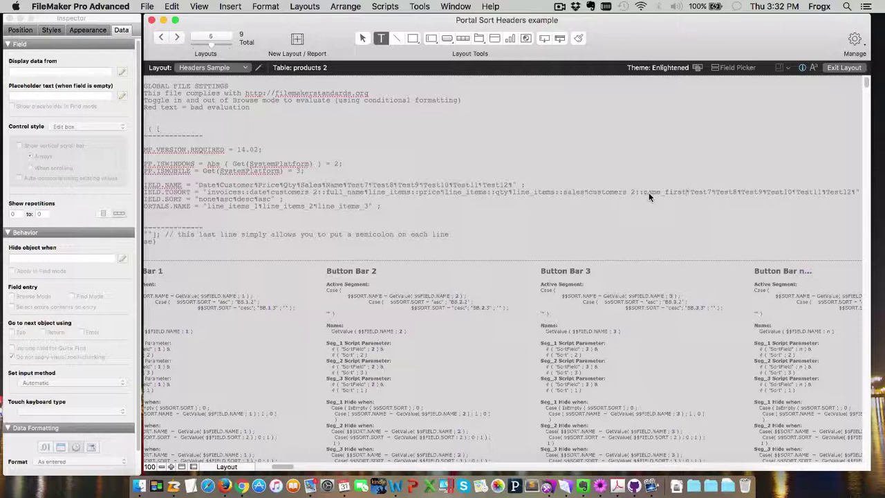
pyautogui.press('Escape')
pyautogui.hscroll(-10, 660, 206)
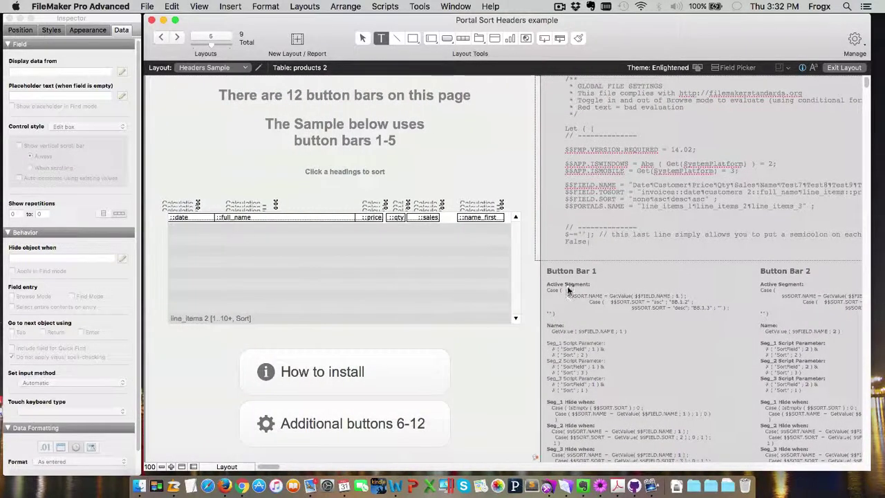
# Save the layout and cycle the Name header through ascending, descending and unsorted, twice
pyautogui.press('super+b')
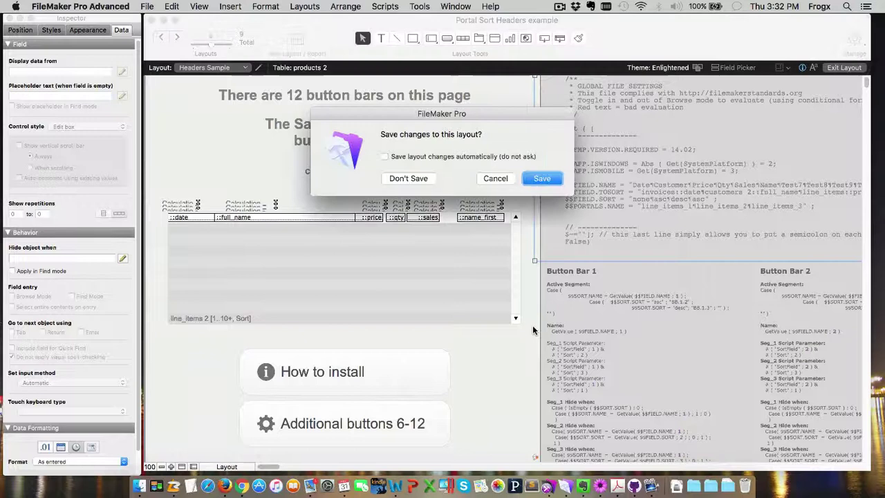
pyautogui.click(544, 178)
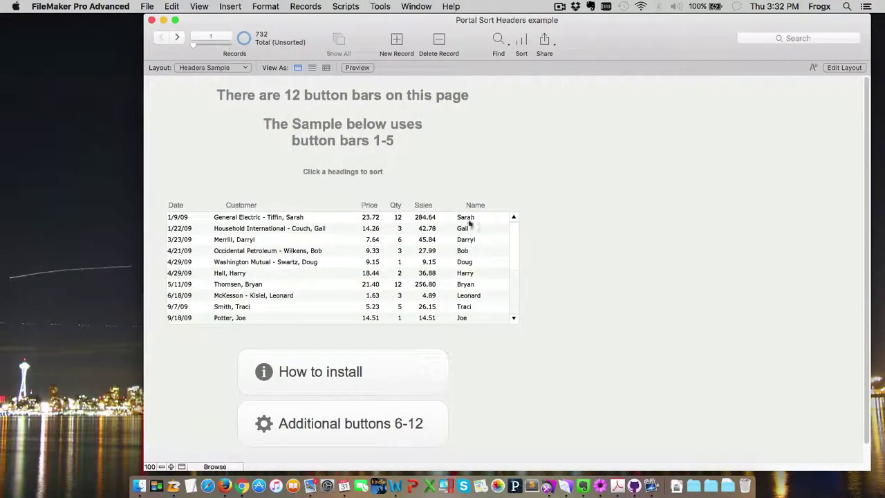
pyautogui.click(476, 206)
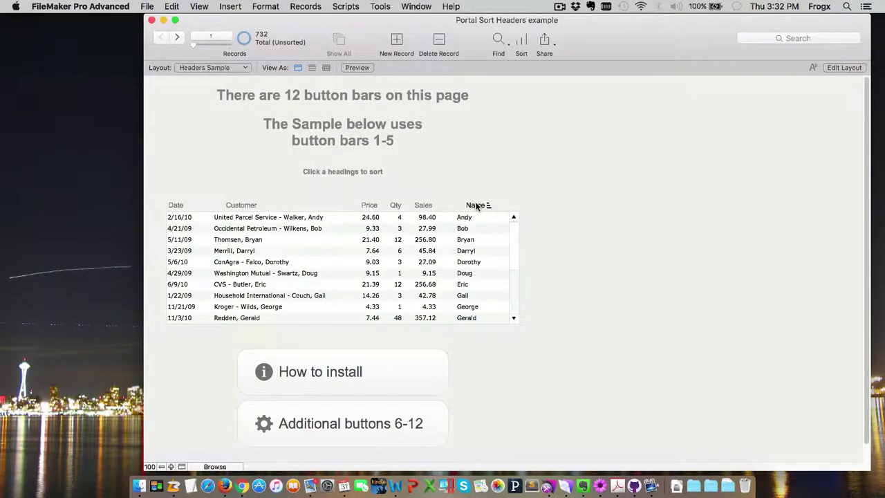
pyautogui.click(475, 206)
pyautogui.click(475, 205)
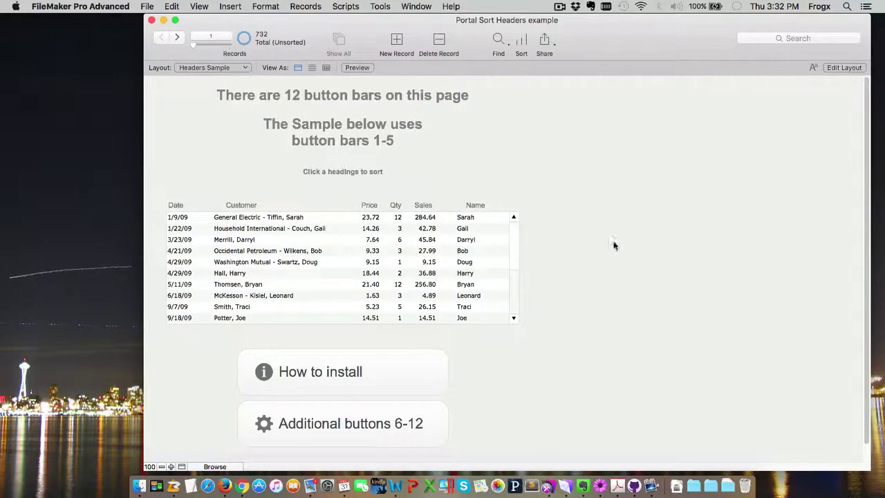
pyautogui.click(477, 206)
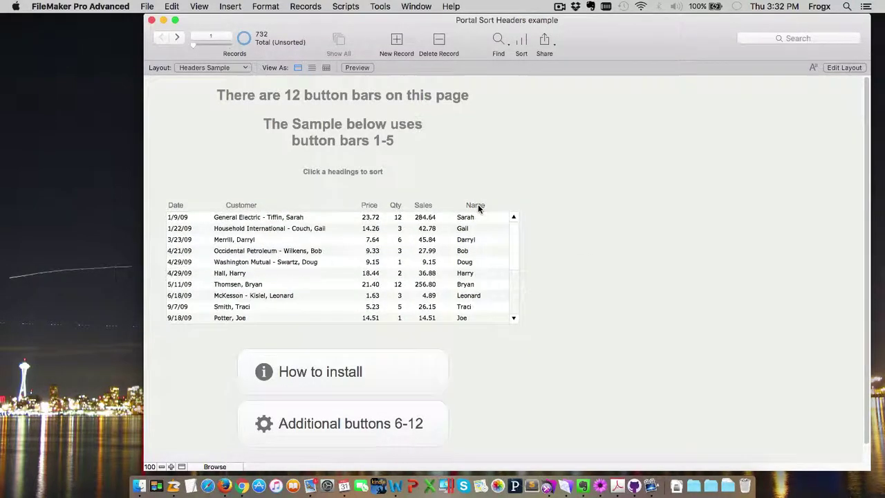
pyautogui.click(477, 206)
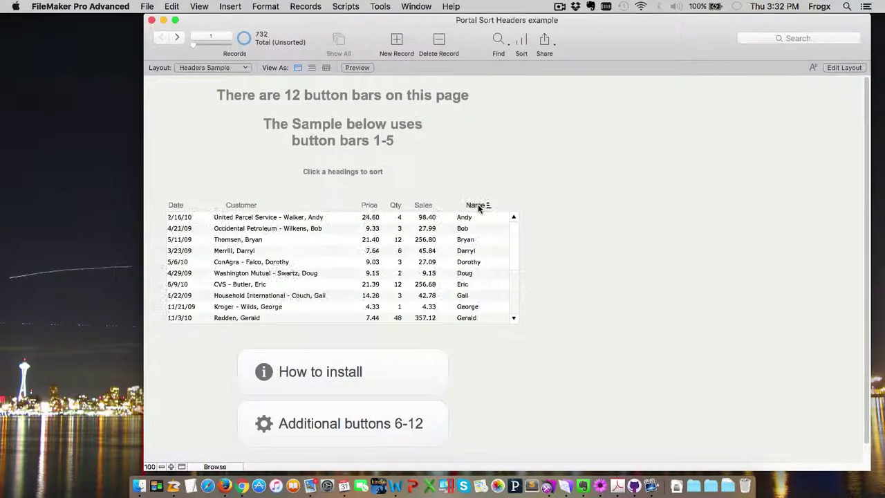
pyautogui.click(477, 206)
pyautogui.click(477, 206)
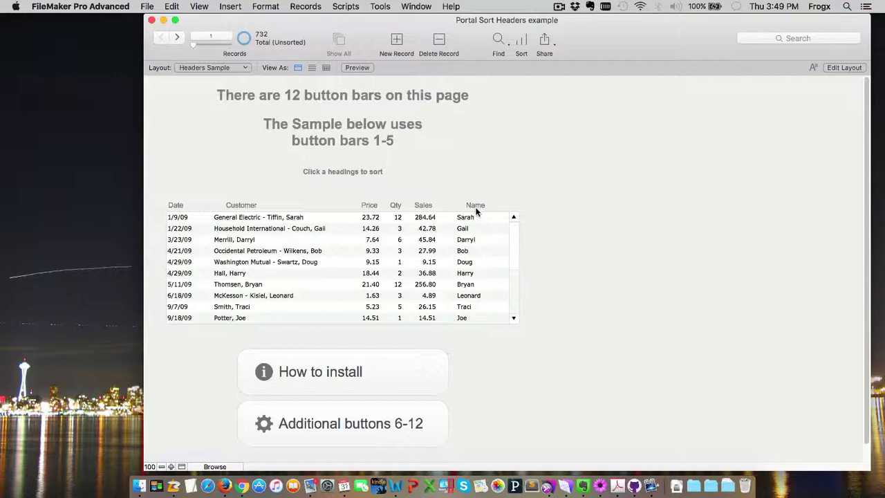
# Paste the sample/test button bar just below the portal, save, and try its sample segment
pyautogui.press('super+l')
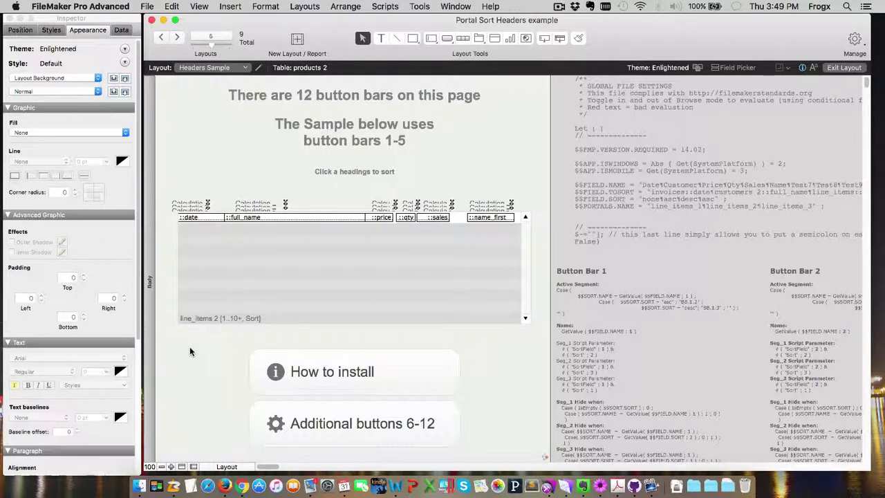
pyautogui.press('super+v')
pyautogui.moveTo(190, 348); pyautogui.dragTo(196, 345)
pyautogui.press('super+b')
pyautogui.click(528, 177)
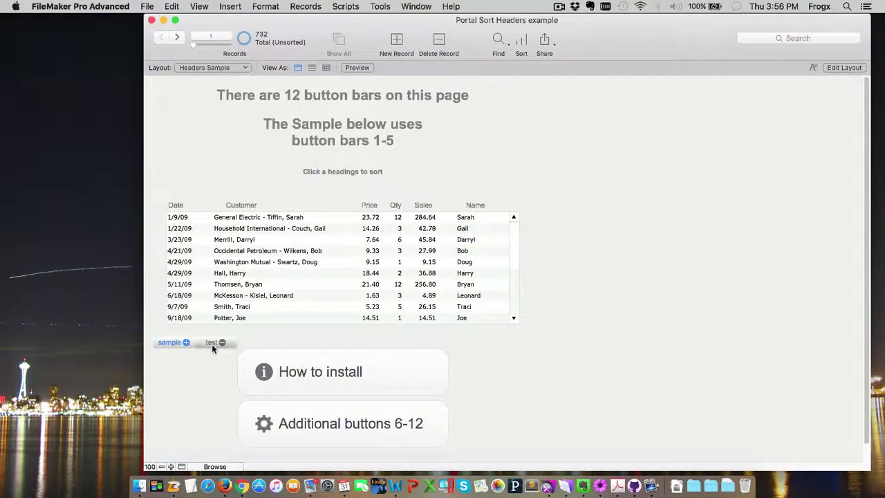
pyautogui.click(181, 345)
# Copy the sample/test bar's format onto the Date, Customer, Price, Qty, Sales and Name header bars
pyautogui.press('super+l')
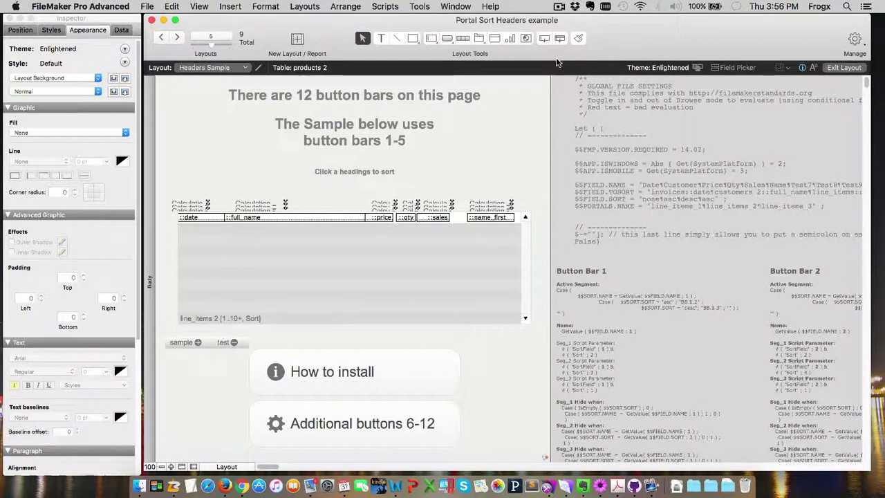
pyautogui.click(172, 347)
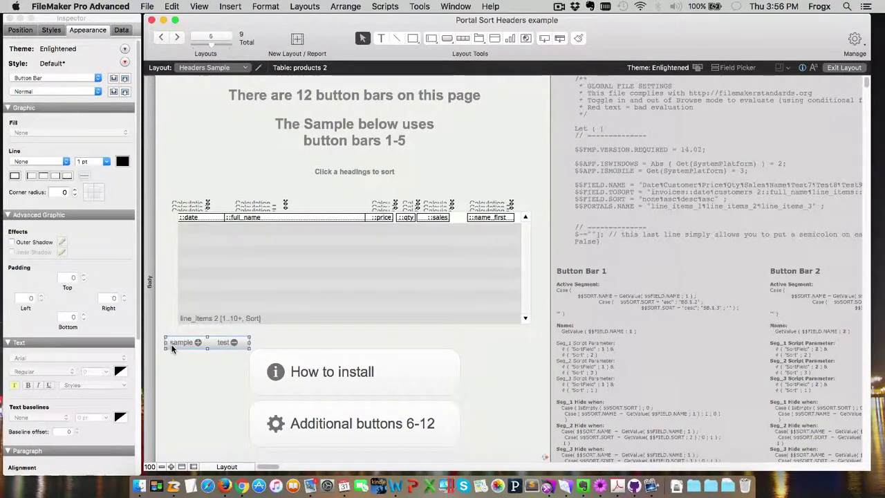
pyautogui.click(579, 37)
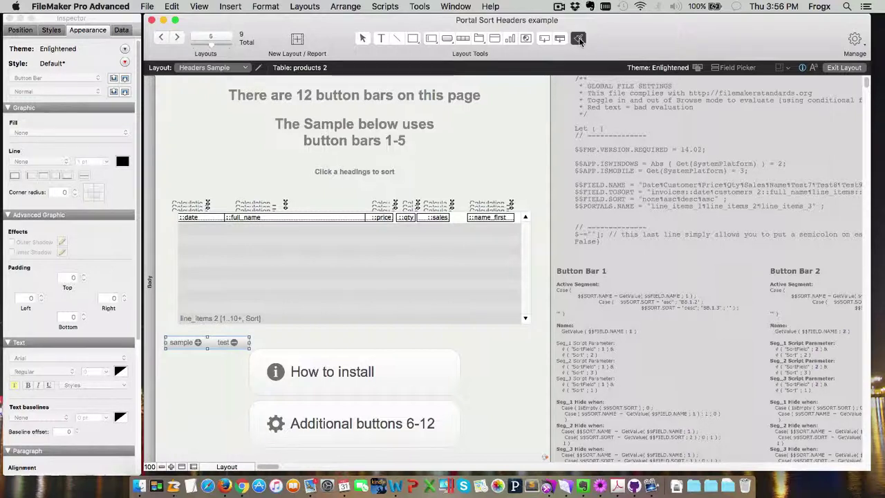
pyautogui.click(190, 209)
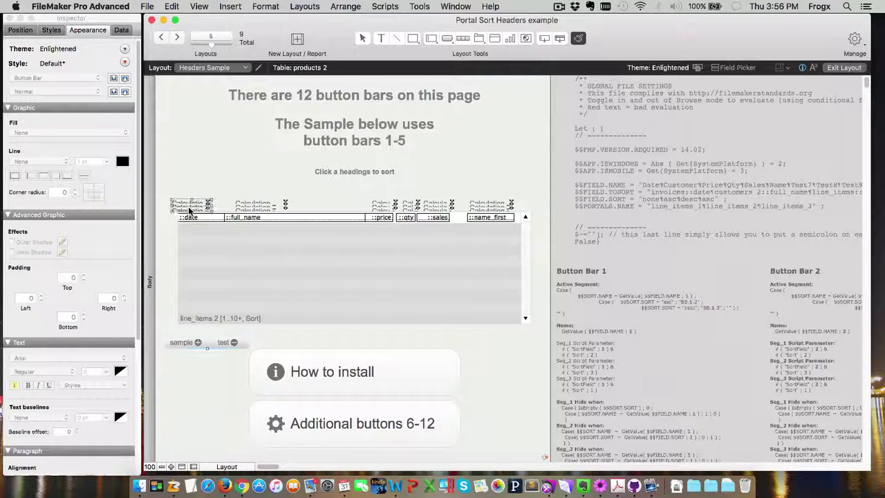
pyautogui.click(256, 206)
pyautogui.click(379, 206)
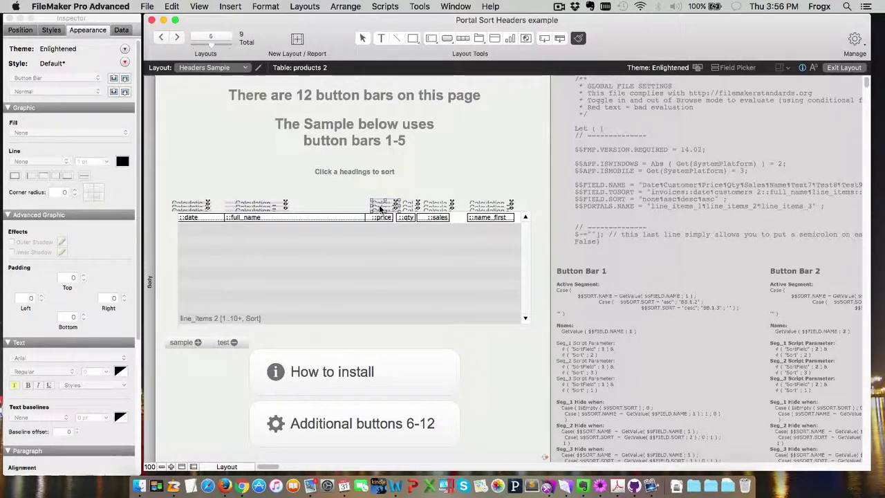
pyautogui.click(417, 208)
pyautogui.click(437, 206)
pyautogui.click(491, 206)
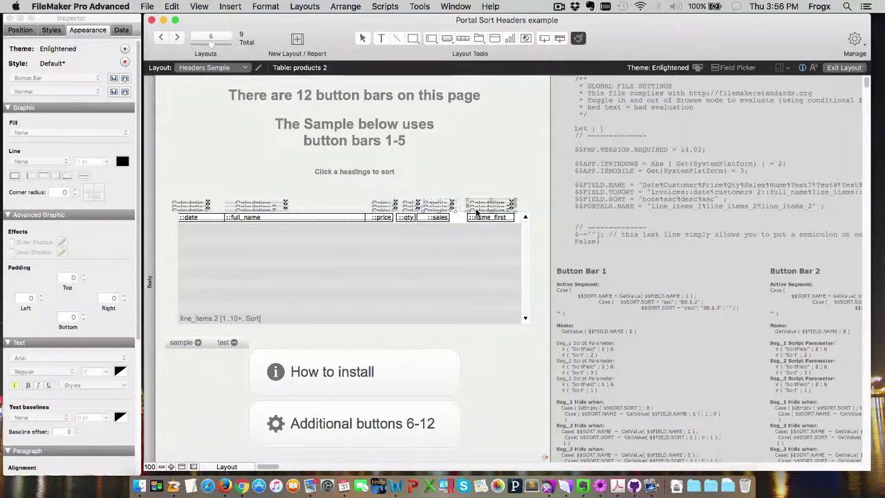
pyautogui.click(362, 38)
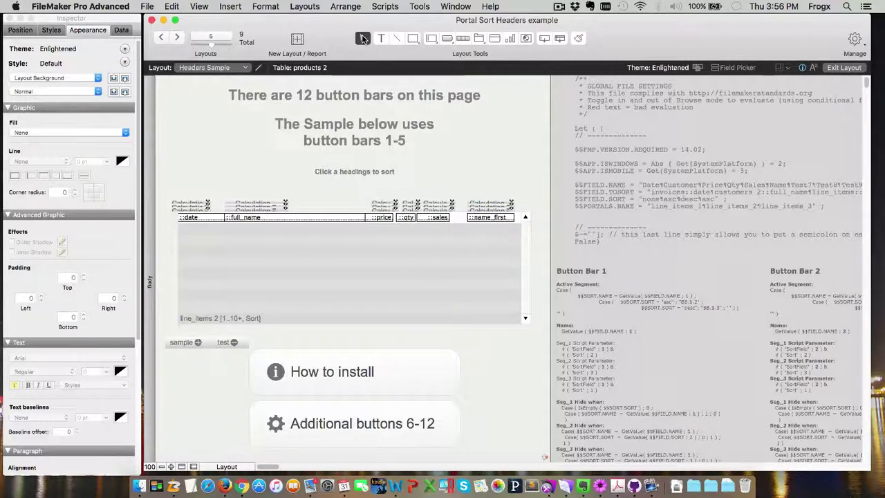
# Save the restyled layout, then sort by Date, Customer, Price, Qty, Sales, and Name descending
pyautogui.press('super+b')
pyautogui.click(541, 179)
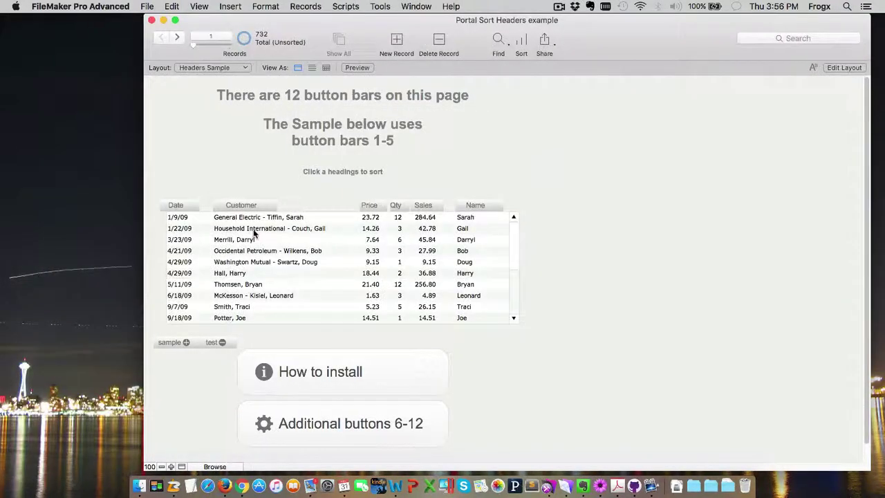
pyautogui.click(180, 206)
pyautogui.click(248, 206)
pyautogui.click(250, 206)
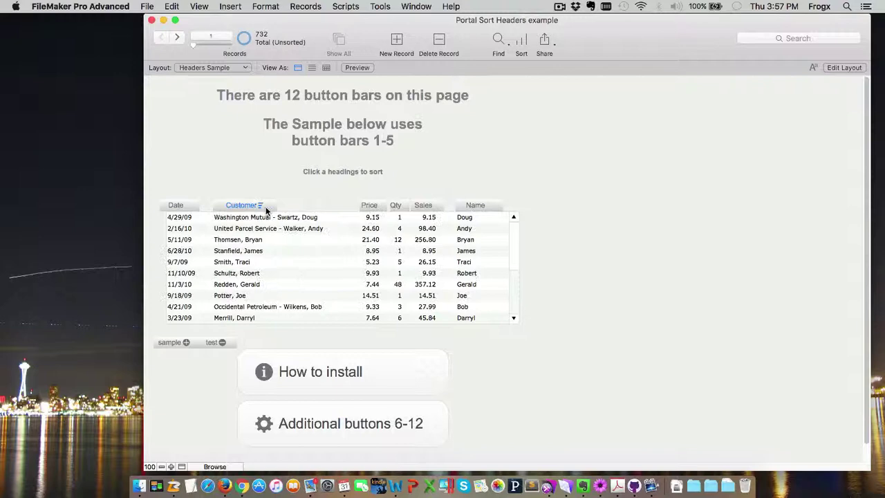
pyautogui.click(369, 206)
pyautogui.click(396, 206)
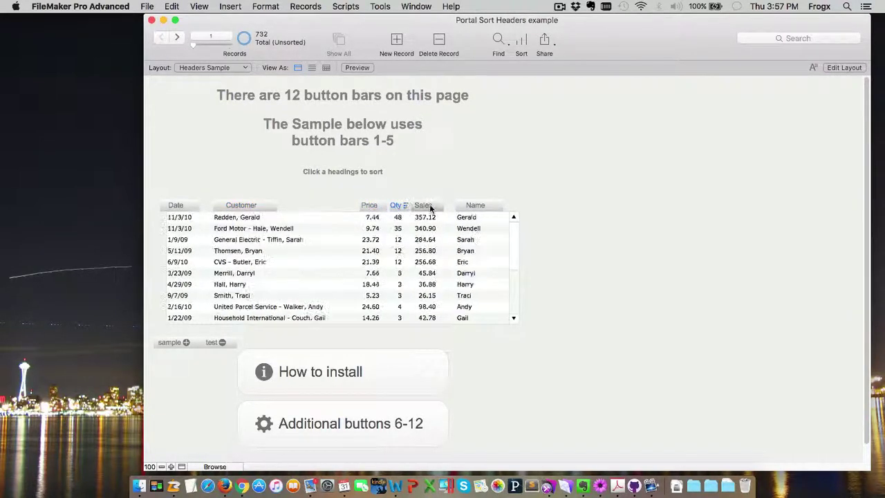
pyautogui.click(424, 206)
pyautogui.click(470, 206)
pyautogui.click(466, 206)
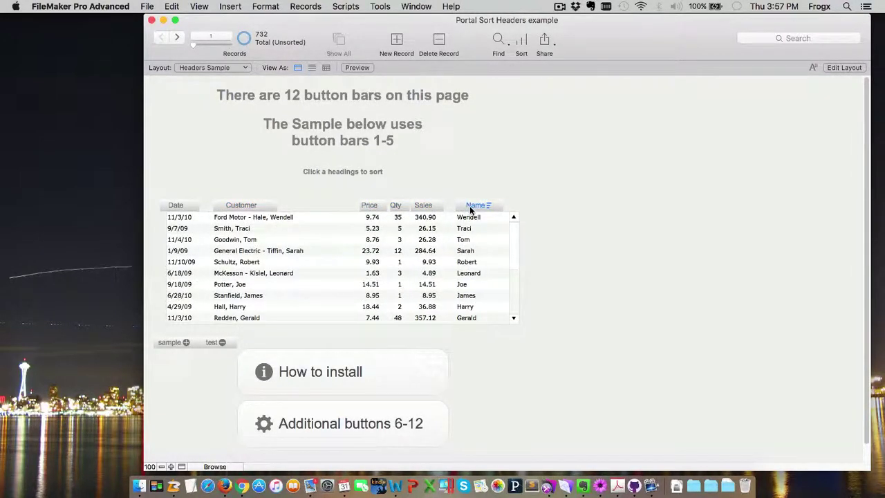
# Stretch the header button bars, including Price and Name, across their portal columns and save the layout
pyautogui.press('super+l')
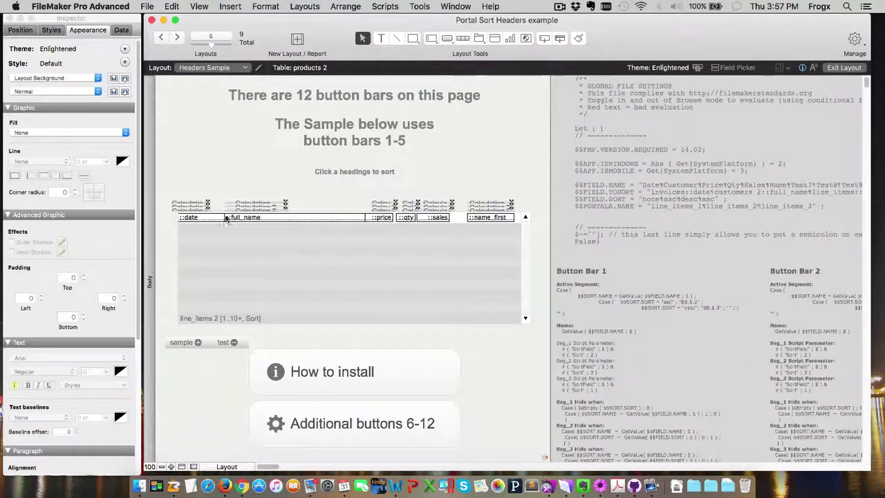
pyautogui.moveTo(200, 208); pyautogui.dragTo(365, 206)
pyautogui.click(371, 205)
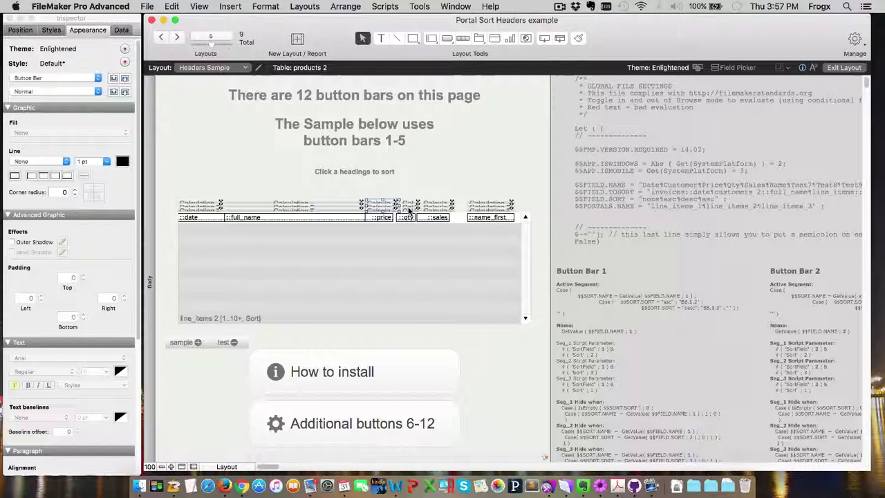
pyautogui.moveTo(474, 206); pyautogui.dragTo(456, 207)
pyautogui.press('super+b')
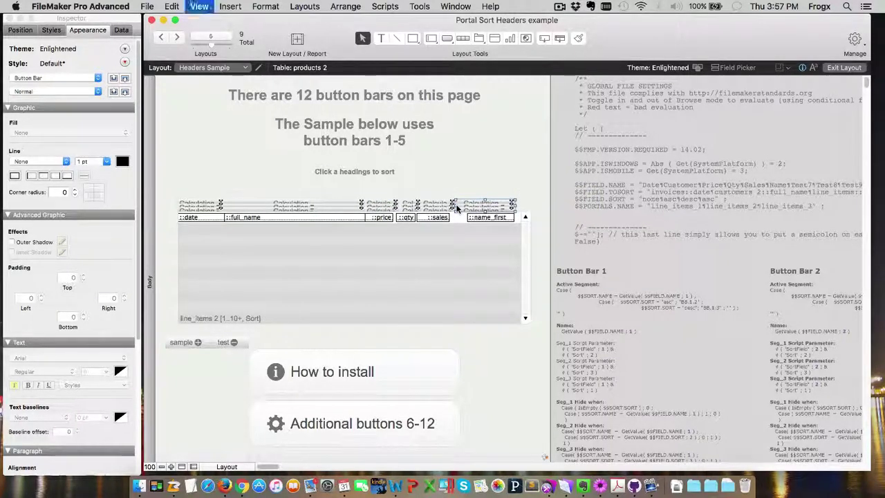
pyautogui.click(539, 181)
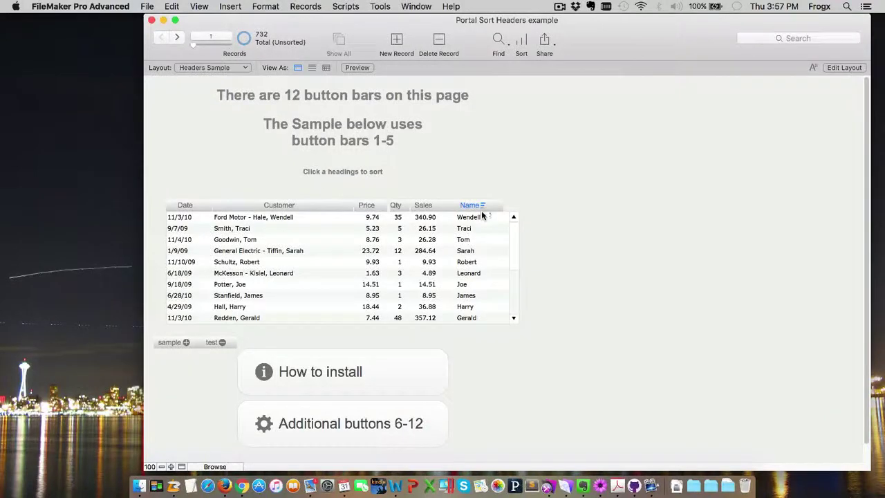
# Sort the portal by Name, Sales, Qty, Price, Customer and finally Date
pyautogui.click(477, 205)
pyautogui.click(425, 205)
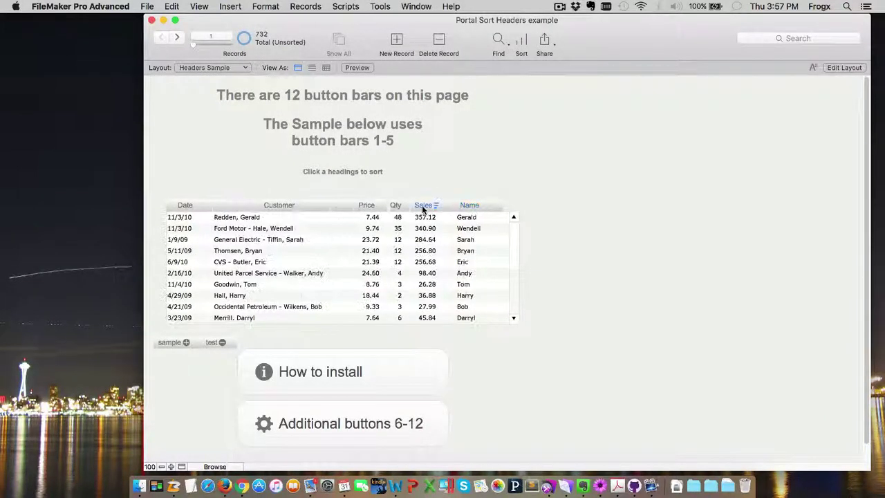
pyautogui.click(393, 206)
pyautogui.click(367, 205)
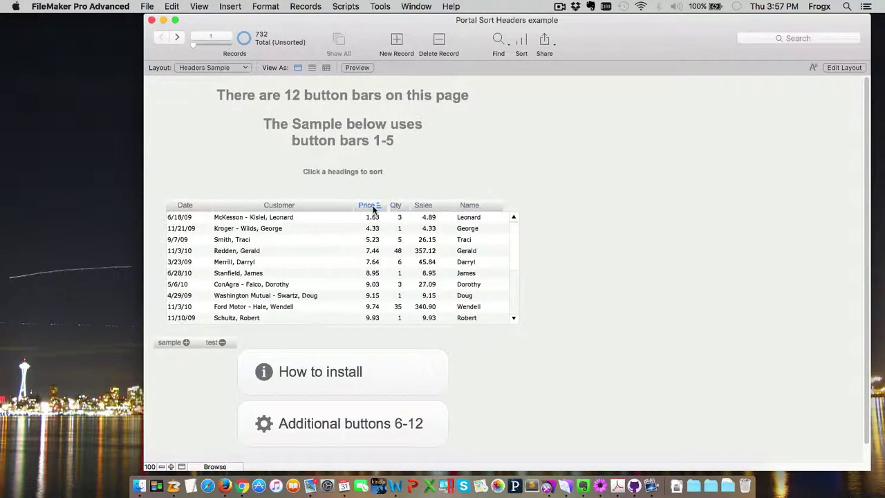
pyautogui.click(320, 205)
pyautogui.click(187, 204)
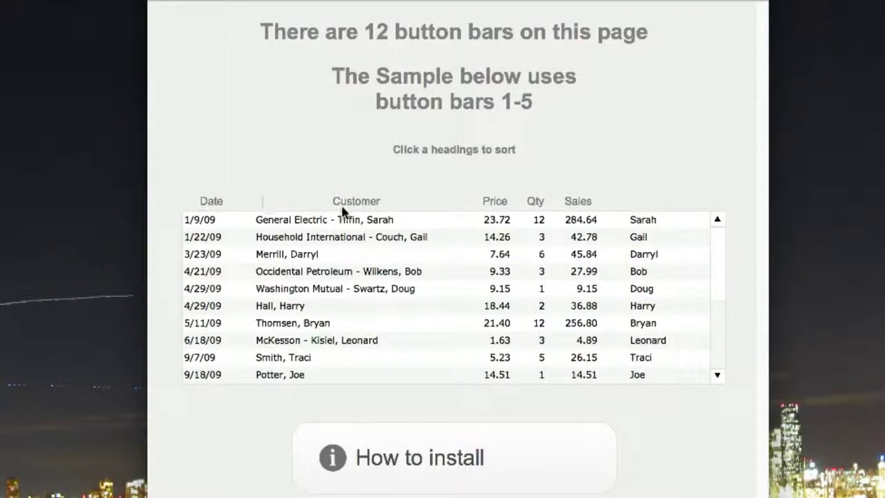
# Sort the portal by Customer, reverse that sort, then clear it
pyautogui.click(349, 204)
pyautogui.click(349, 204)
pyautogui.click(345, 202)
# Sort by Price, Qty, then Sales ascending and descending before restoring the original order
pyautogui.click(499, 202)
pyautogui.click(535, 202)
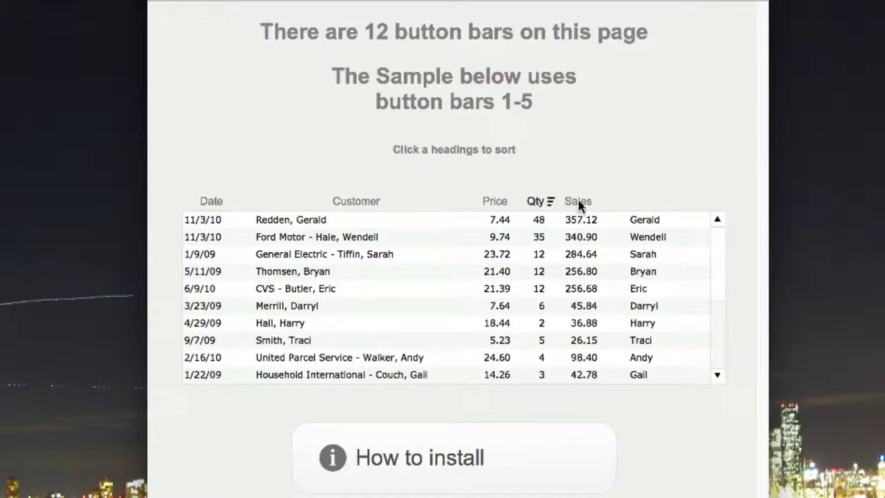
pyautogui.click(578, 201)
pyautogui.click(579, 201)
pyautogui.click(575, 199)
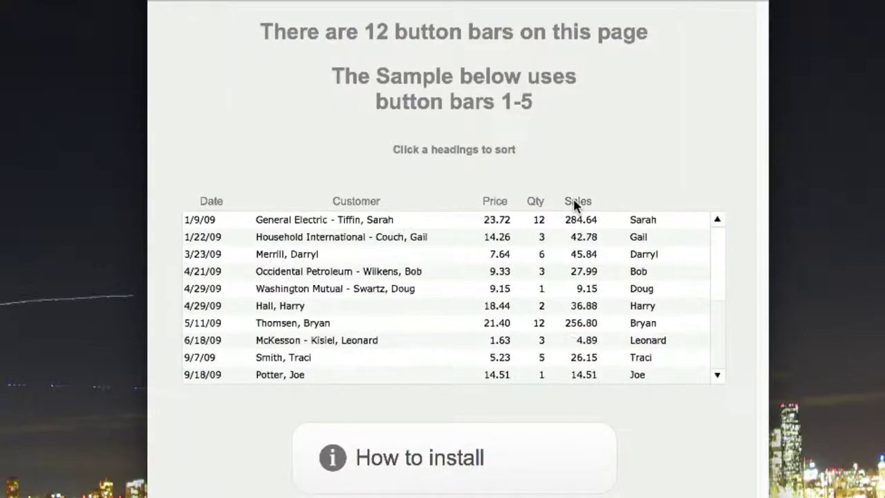